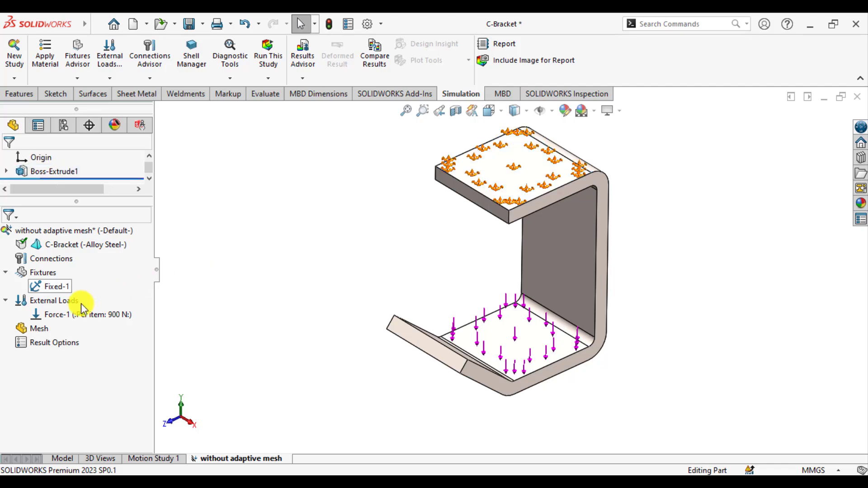
Step: Generate a curvature-based mesh for the C-Bracket with the default element sizes and run the study without adaptive mesh
right_click(32, 330)
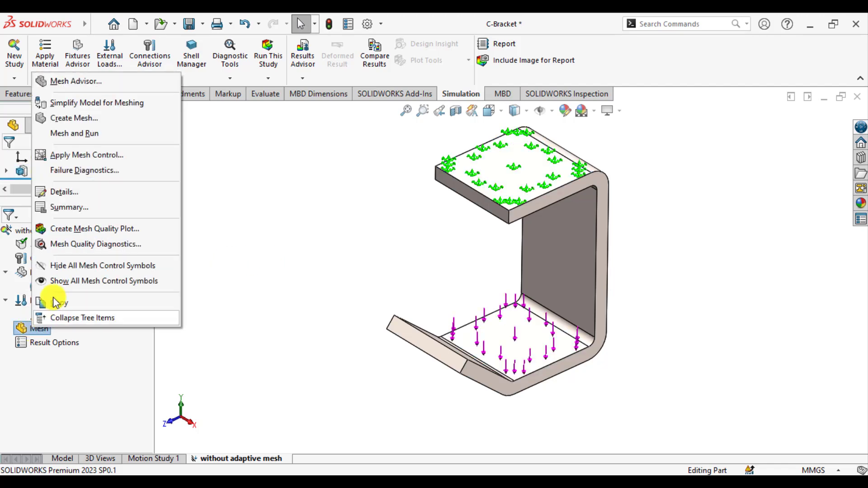
left_click(70, 119)
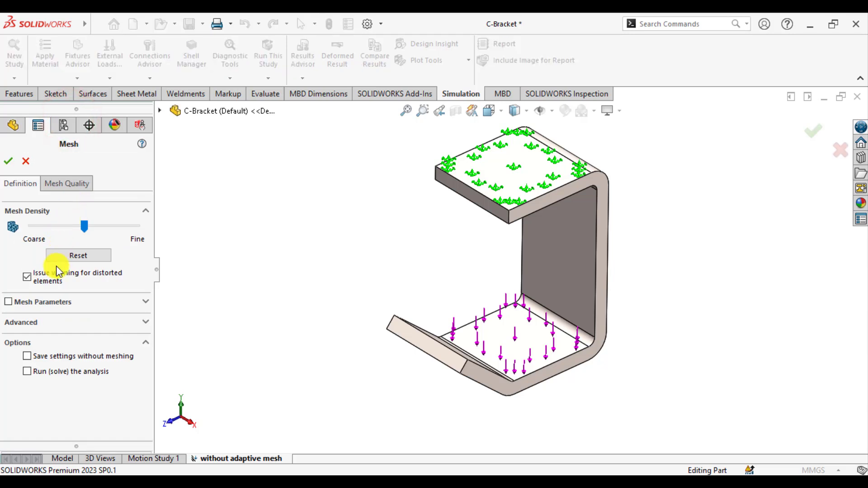
left_click(49, 302)
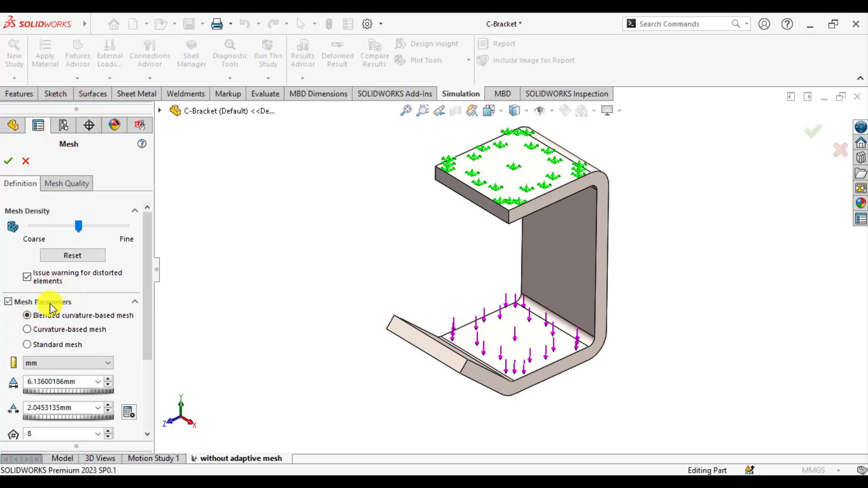
left_click(31, 333)
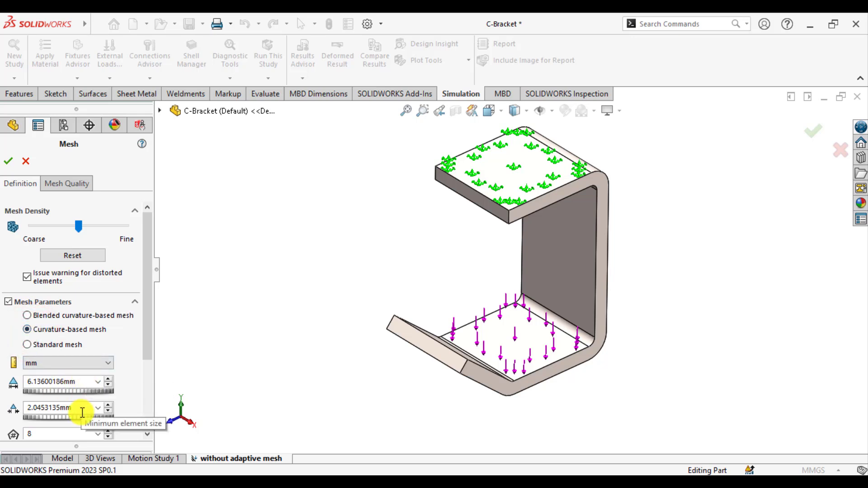
left_click(8, 163)
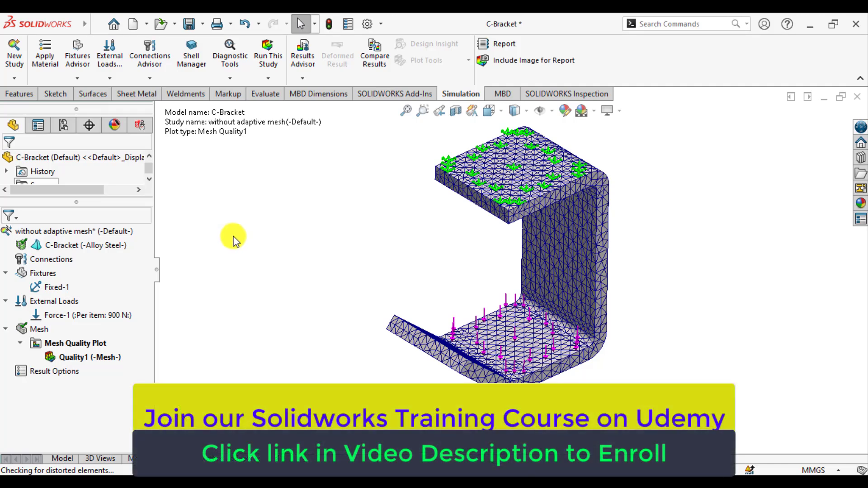
left_click(267, 57)
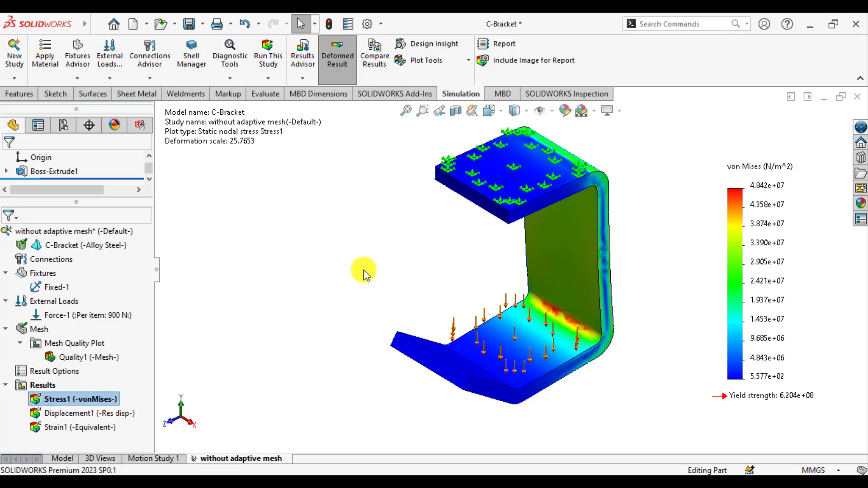
Step: Change the units of the von Mises stress plot to N/mm^2 (MPa)
right_click(66, 400)
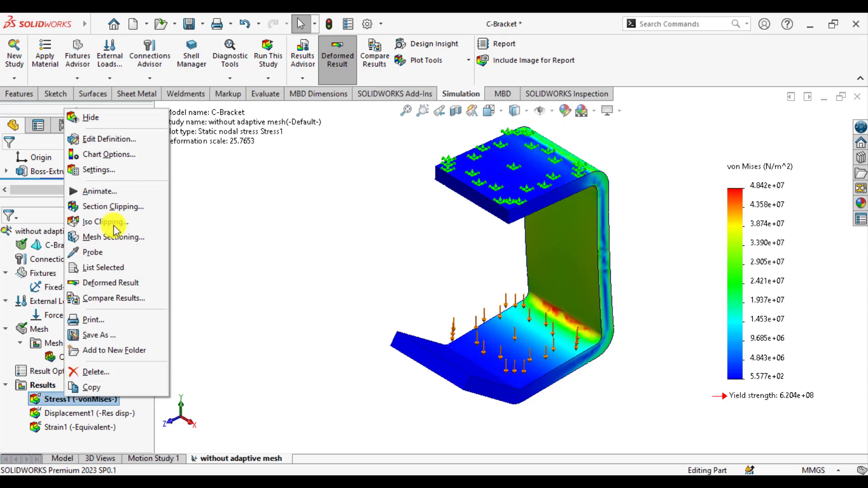
left_click(113, 140)
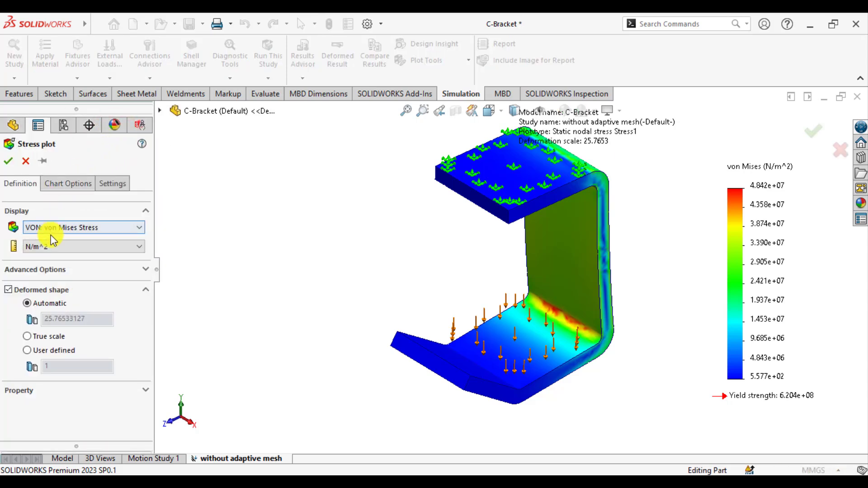
left_click(49, 246)
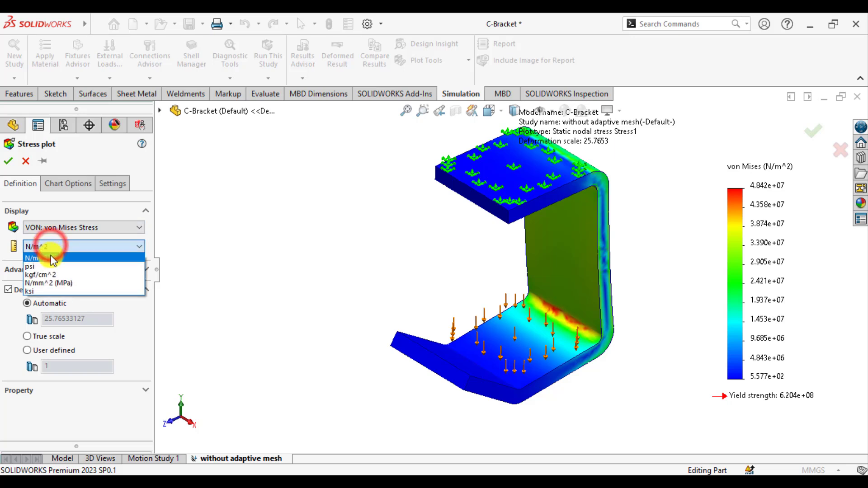
left_click(49, 283)
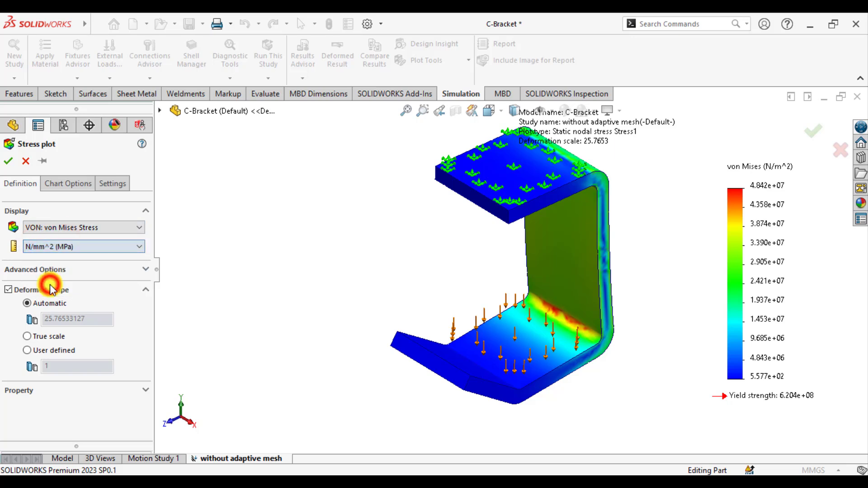
left_click(8, 160)
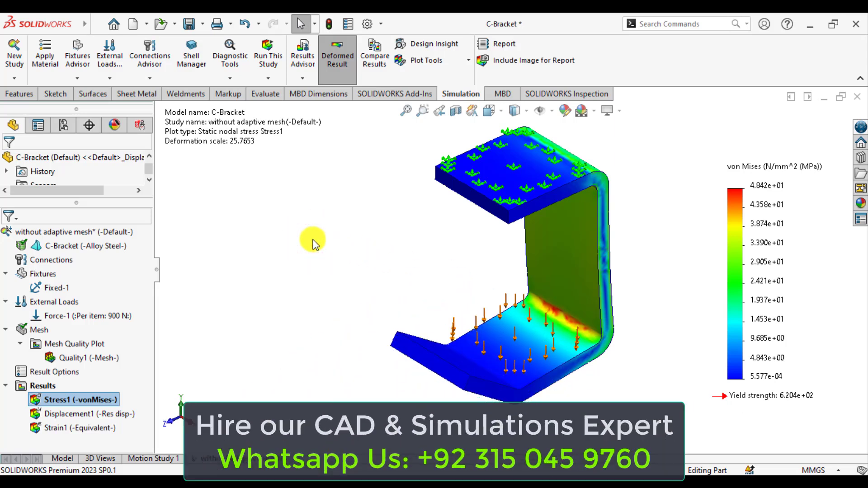
Step: Copy the study without adaptive mesh to a new static study named "H adaptive mesh"
right_click(215, 462)
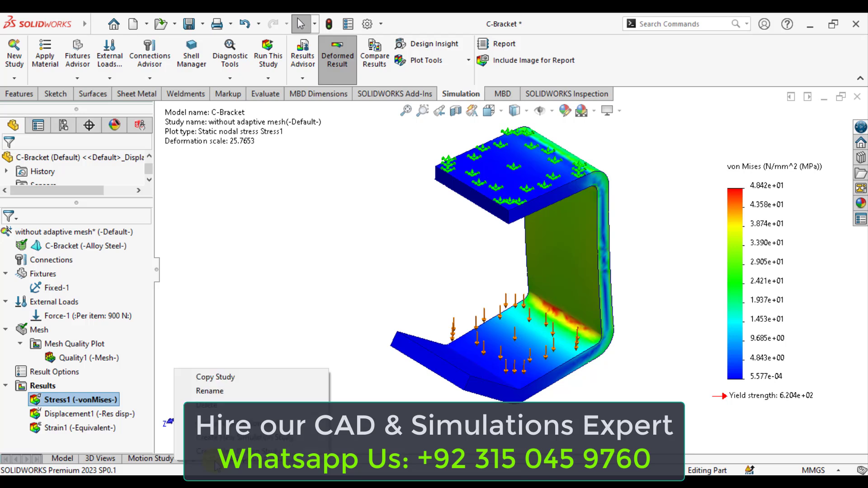
left_click(222, 377)
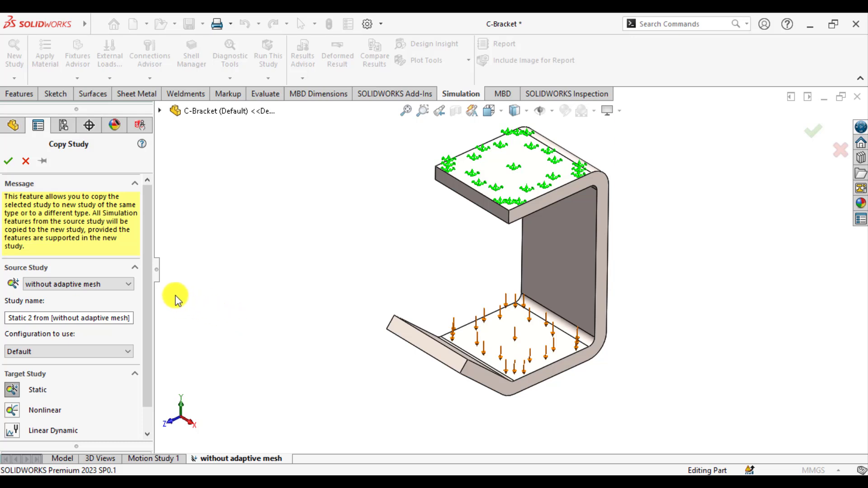
left_click(69, 318)
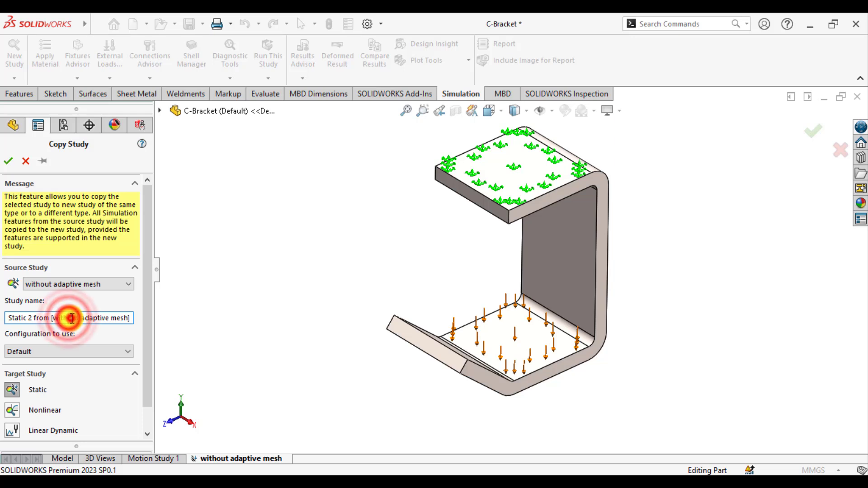
double_click(96, 318)
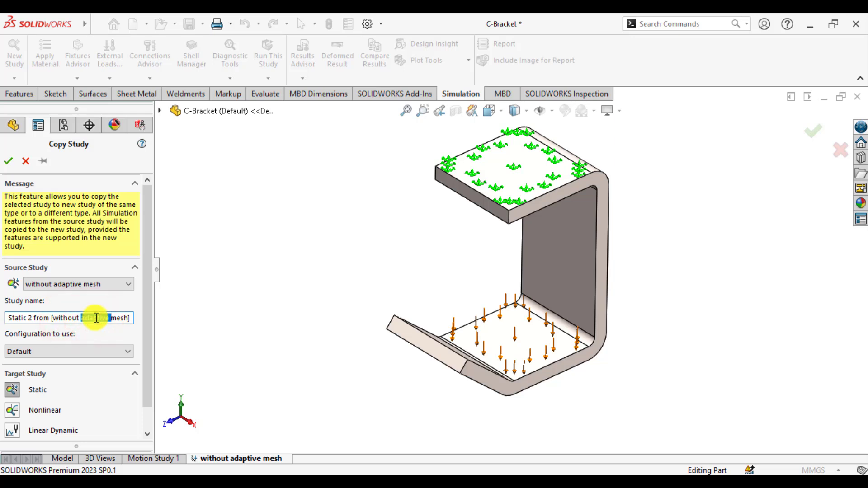
key("BackSpace")
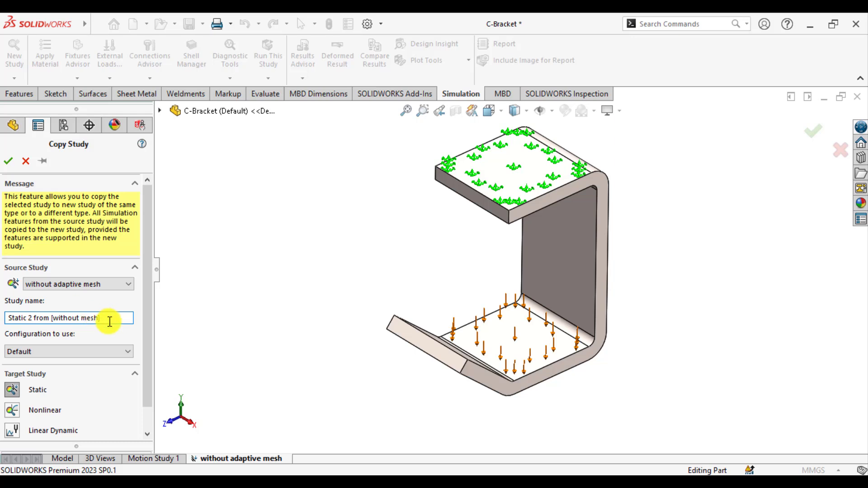
left_click_drag(113, 319, 2, 322)
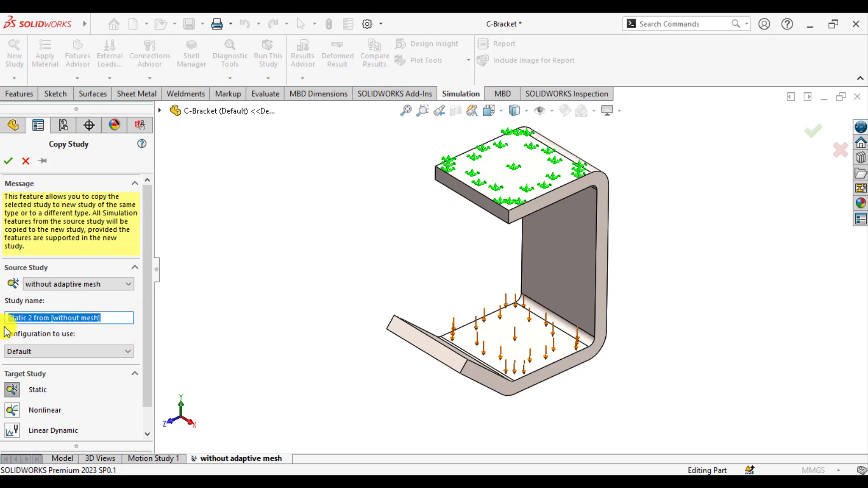
type("H ad")
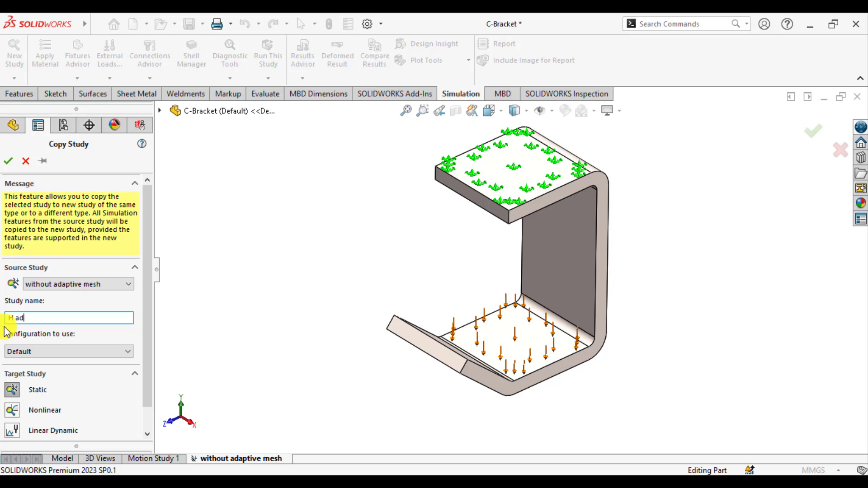
type("aptive mesh")
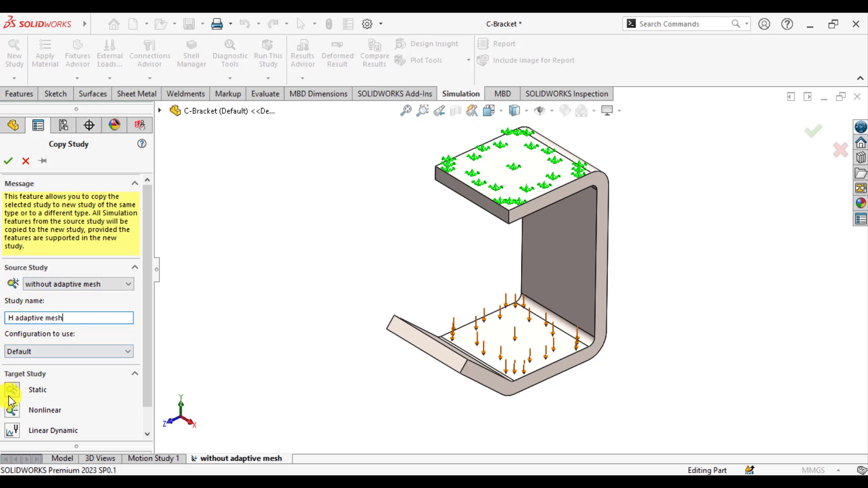
left_click(8, 161)
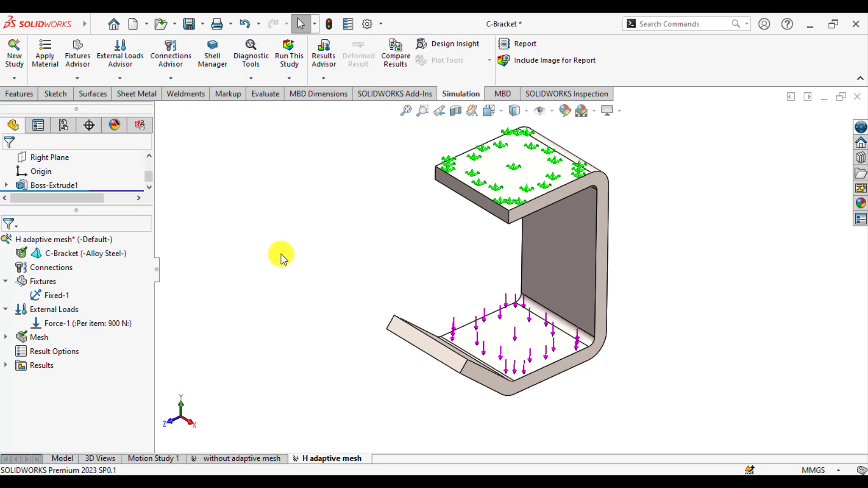
left_click(280, 254)
Step: Set the H adaptive mesh study's adaptive method to h-adaptive with a maximum of 5 loops
right_click(26, 242)
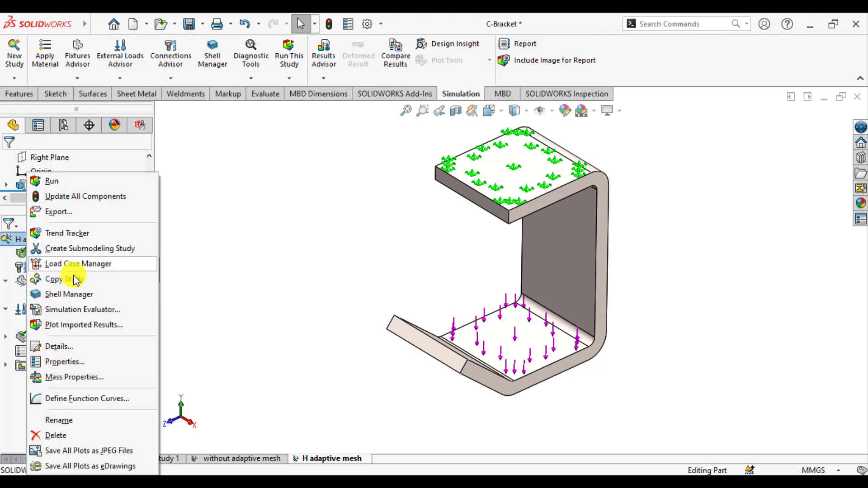
left_click(68, 362)
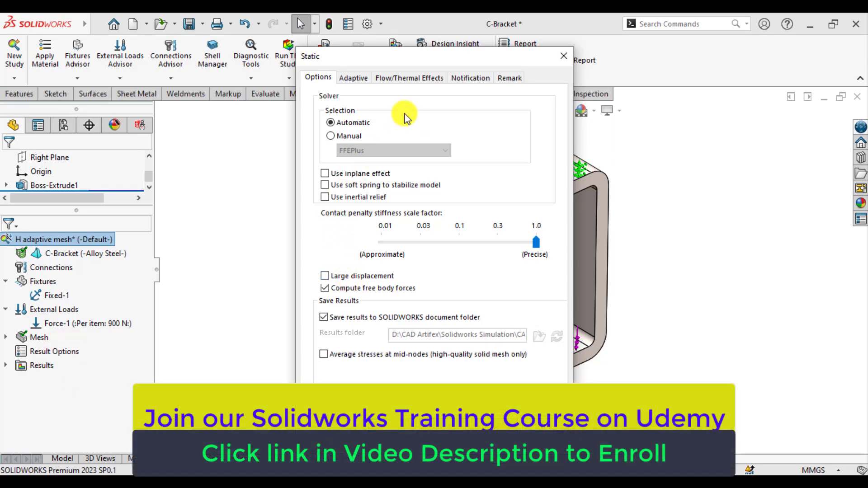
left_click(351, 79)
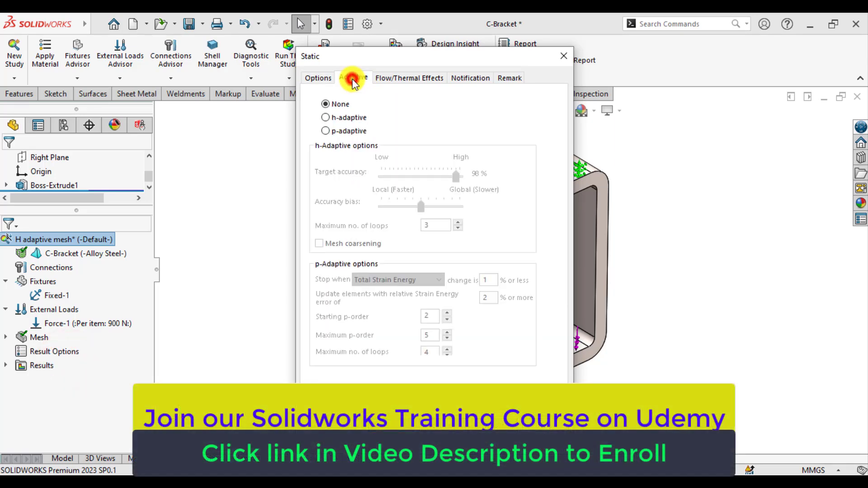
left_click(327, 117)
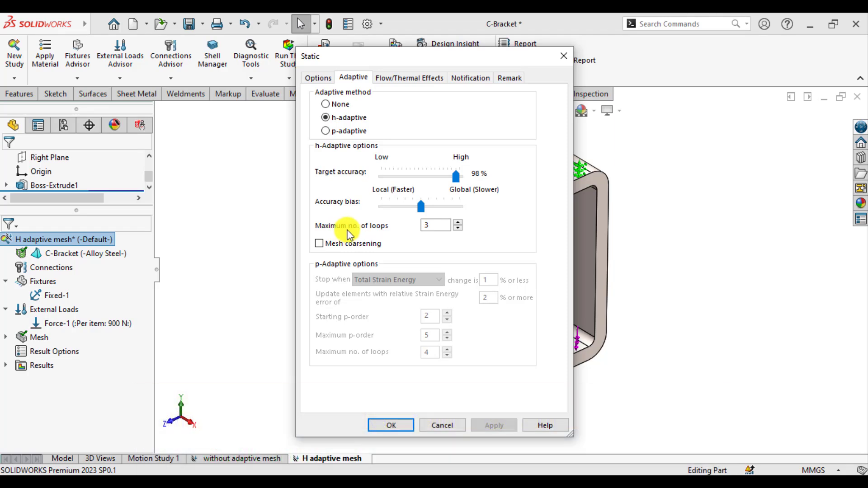
left_click(456, 222)
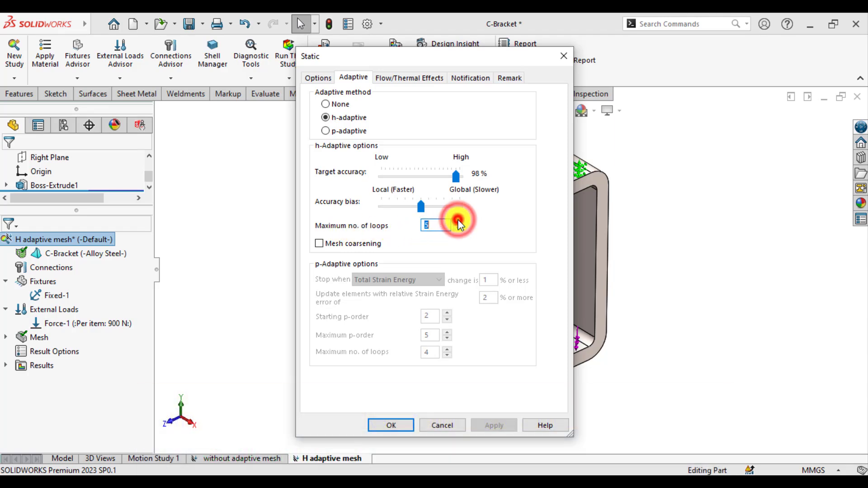
left_click(456, 222)
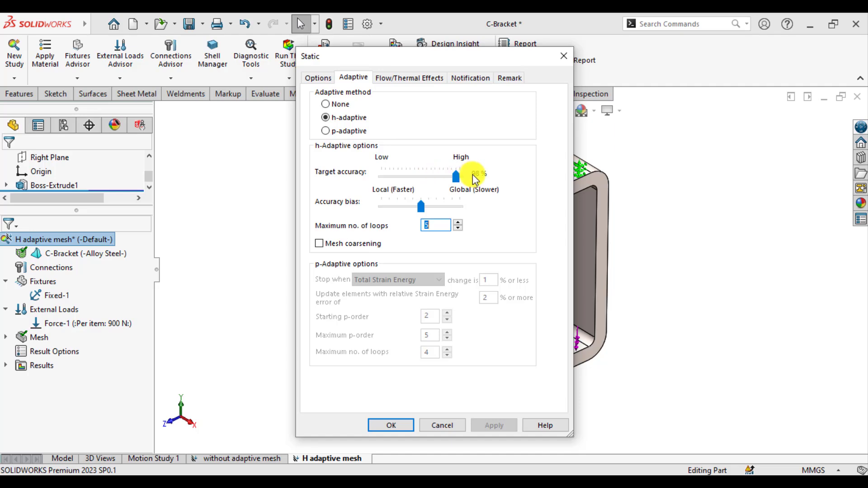
left_click(390, 429)
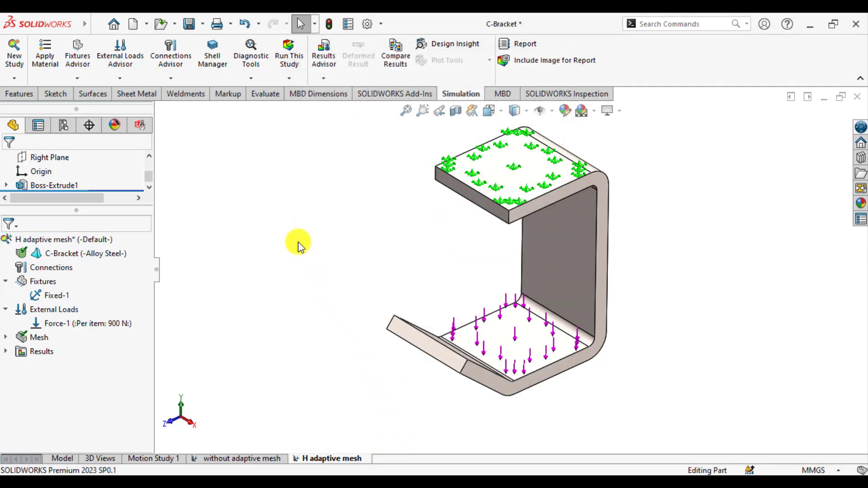
Step: Run the H adaptive mesh study and dismiss the accuracy message
left_click(288, 56)
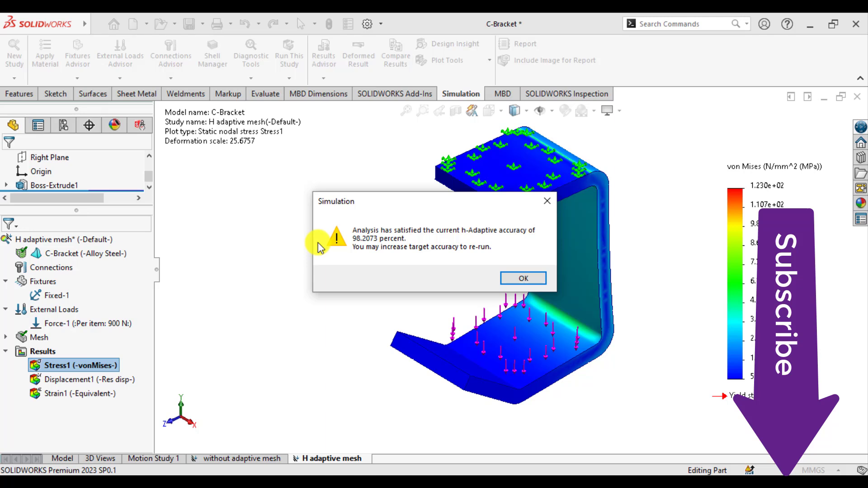
left_click(527, 278)
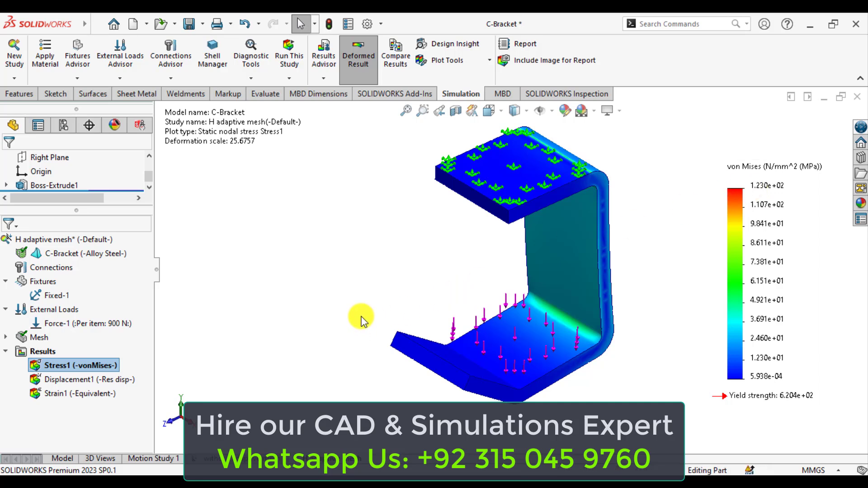
left_click(334, 307)
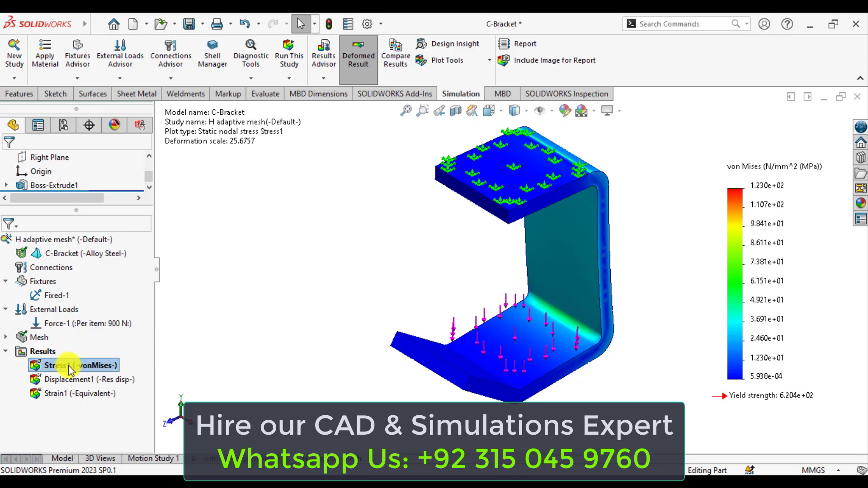
Step: Define an adaptive convergence graph of maximum von Mises stress only, without target accuracy, and close the graph window after viewing it
right_click(50, 354)
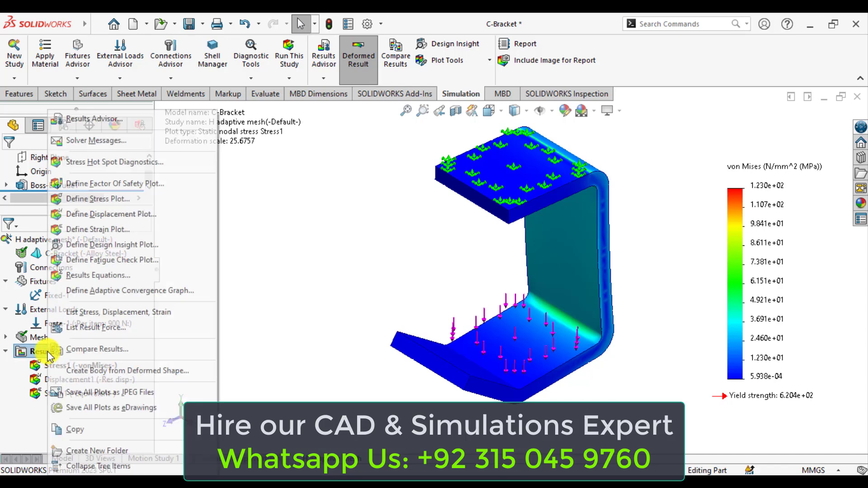
left_click(136, 291)
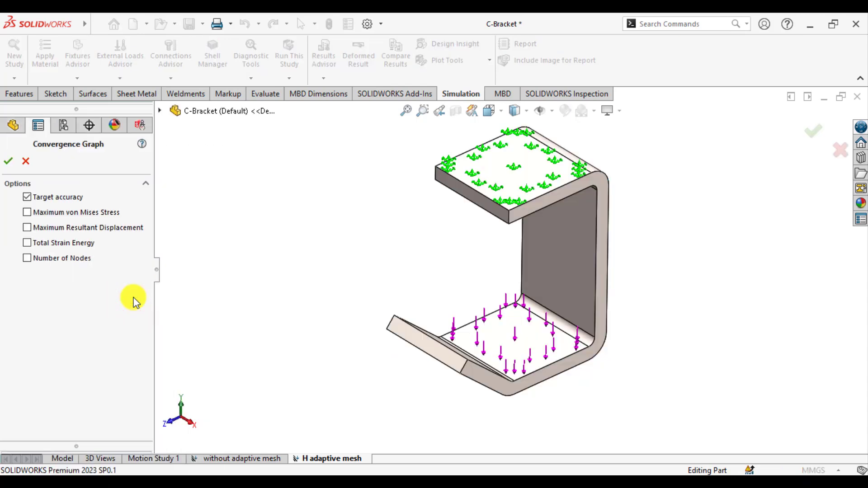
left_click(27, 213)
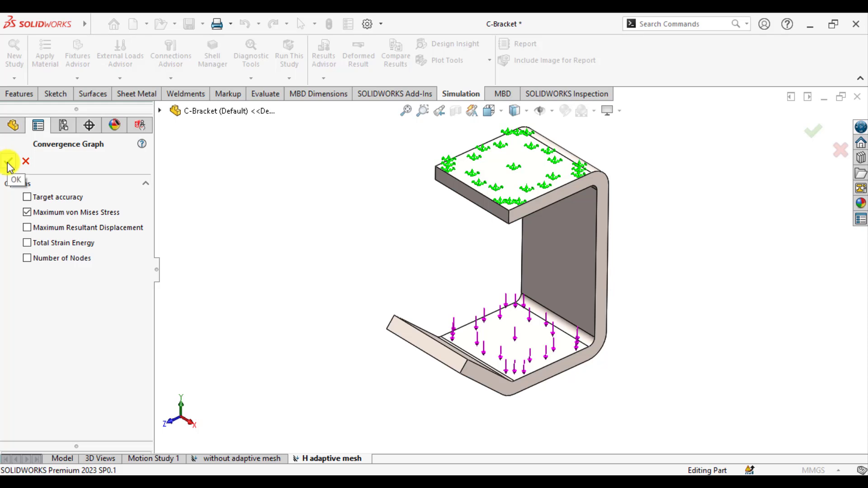
left_click(9, 163)
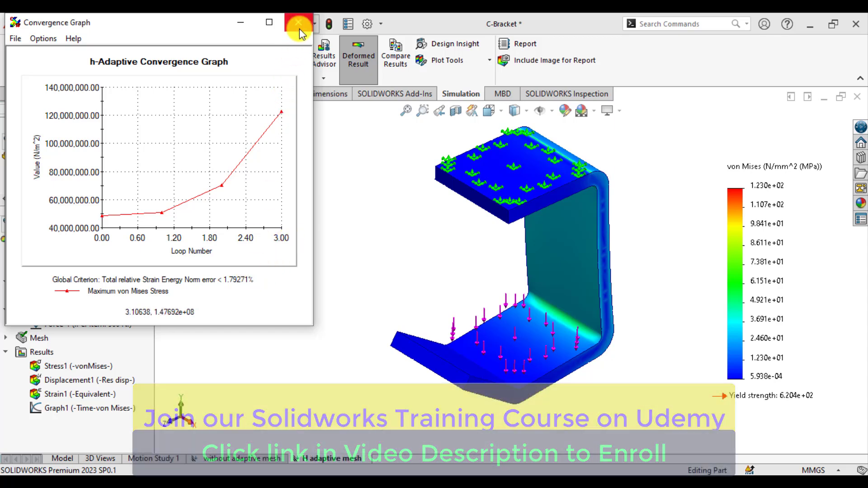
left_click(299, 29)
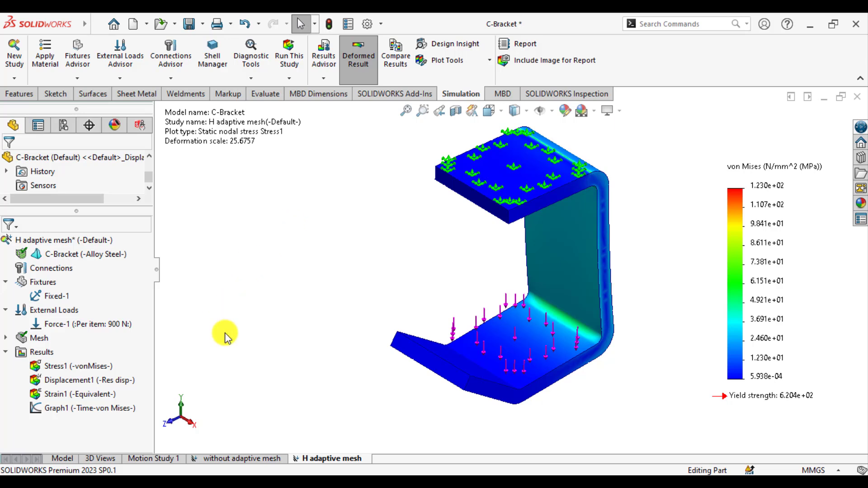
Step: Copy the study without adaptive mesh to a new static study named "P adaptive mesh"
left_click(225, 459)
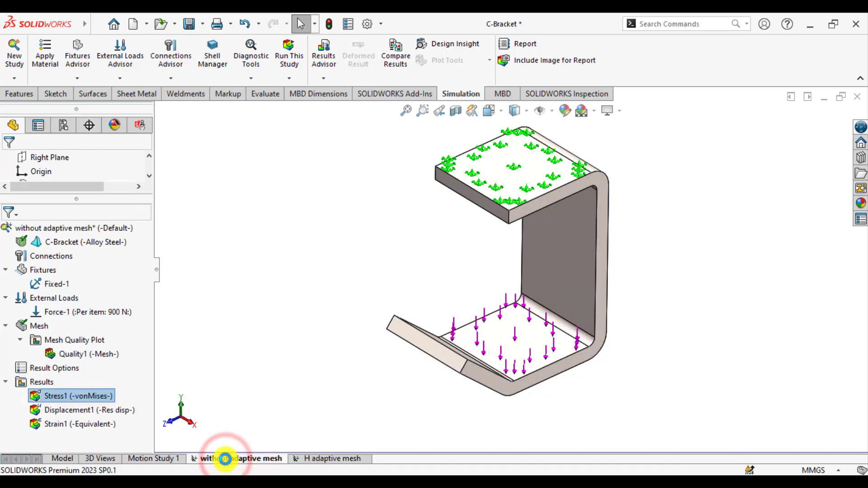
right_click(225, 459)
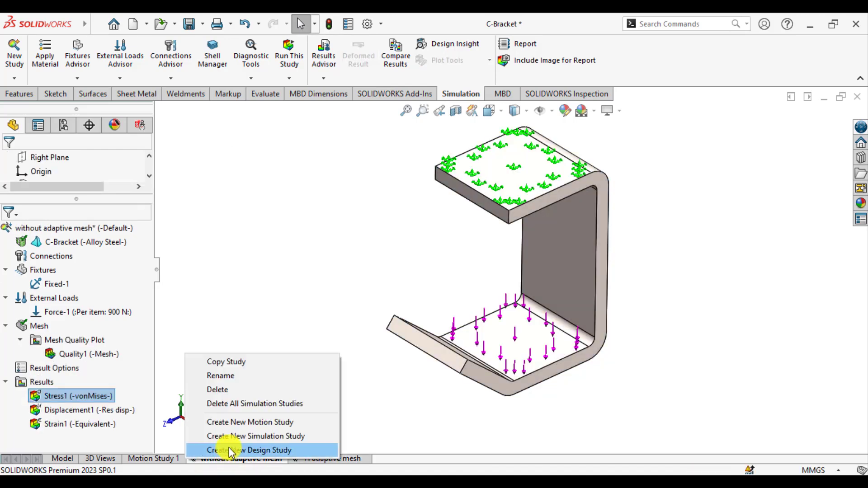
left_click(226, 363)
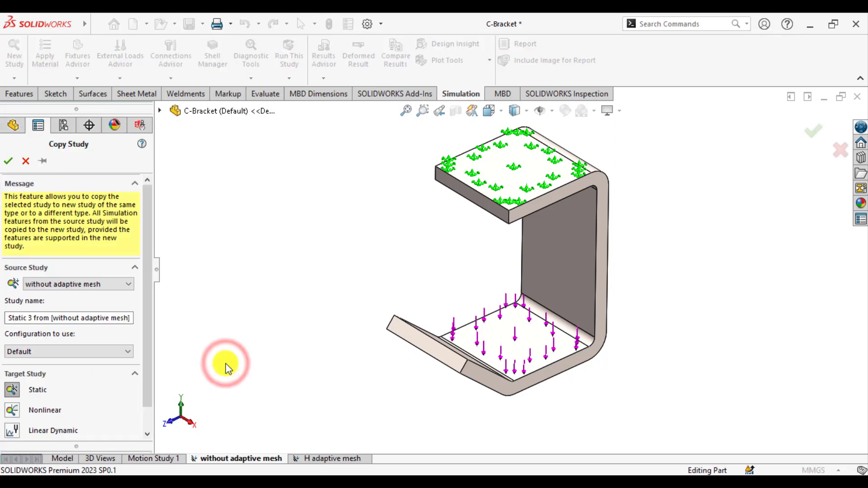
left_click_drag(127, 317, 10, 314)
key("BackSpace")
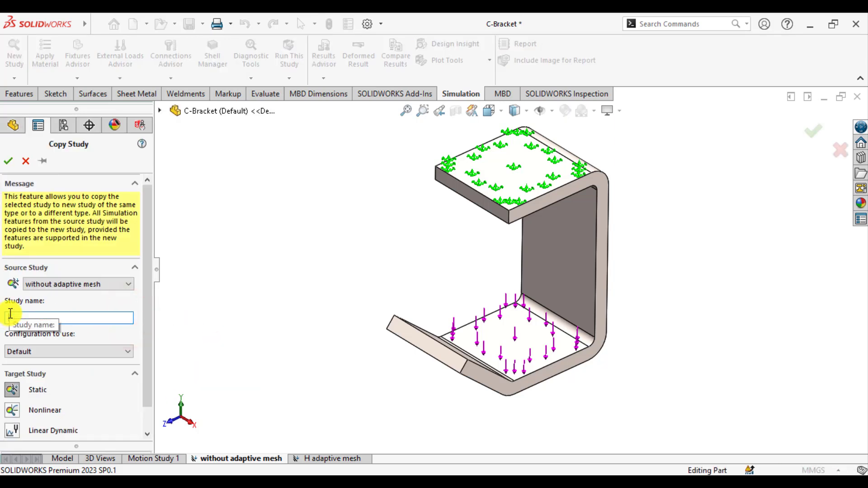
left_click(49, 317)
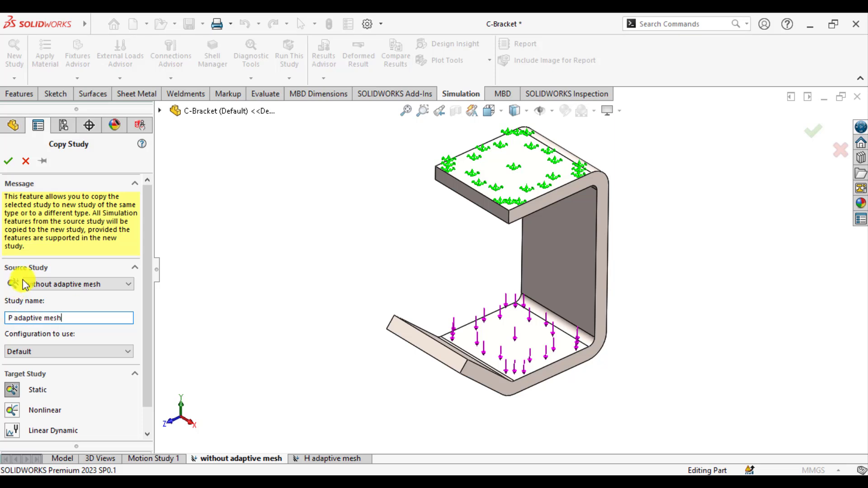
left_click(12, 391)
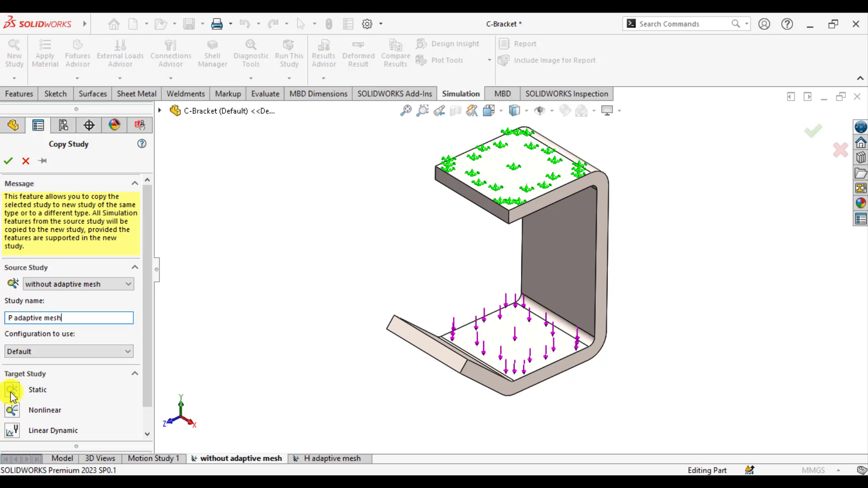
left_click(9, 161)
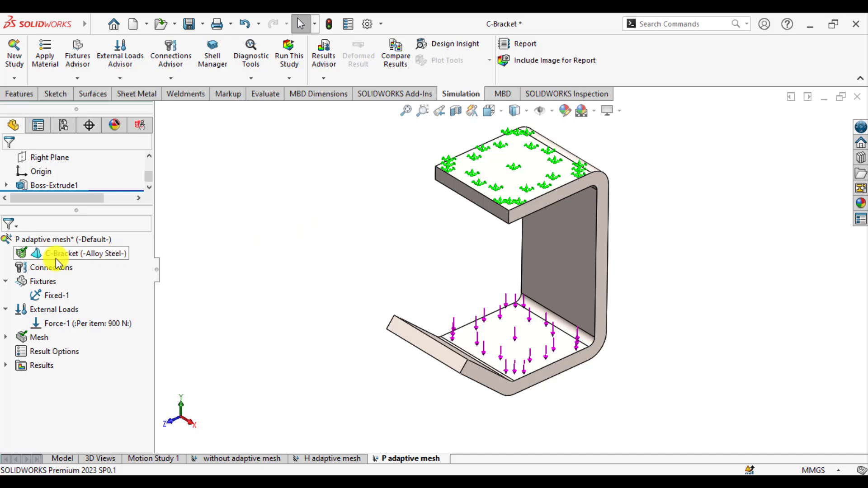
Step: Set the P adaptive mesh study's adaptive method to p-adaptive, keeping the default p-adaptive options
right_click(56, 244)
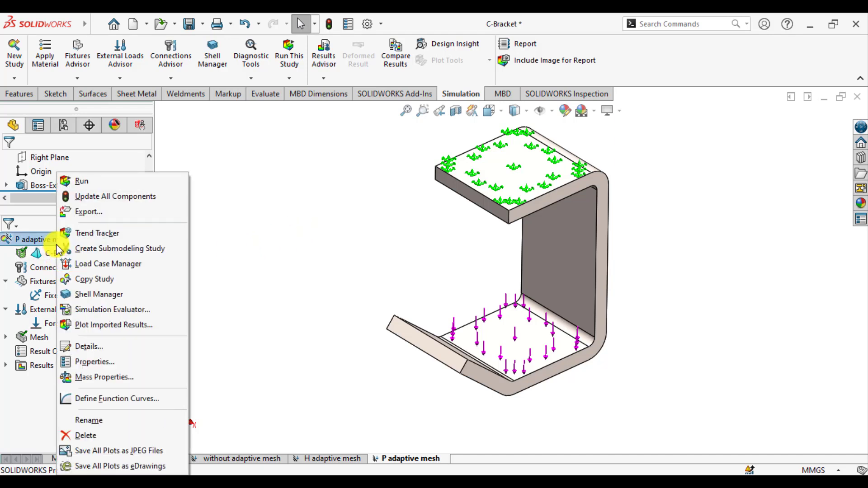
left_click(88, 364)
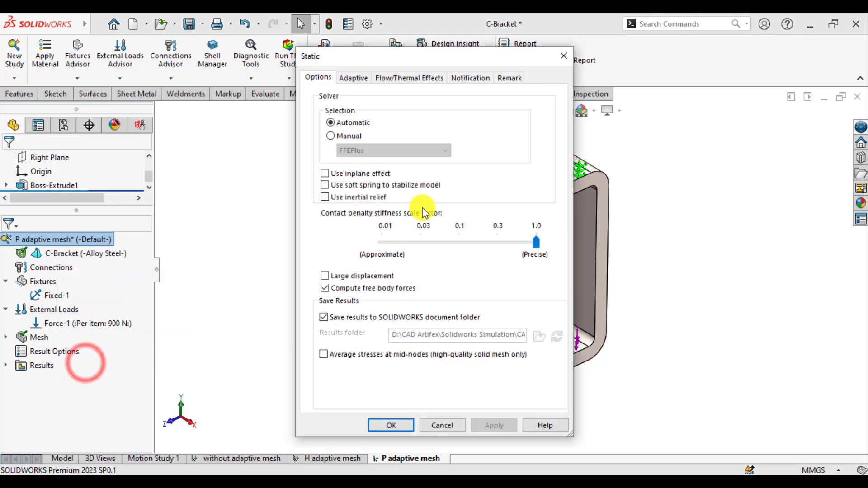
left_click(354, 77)
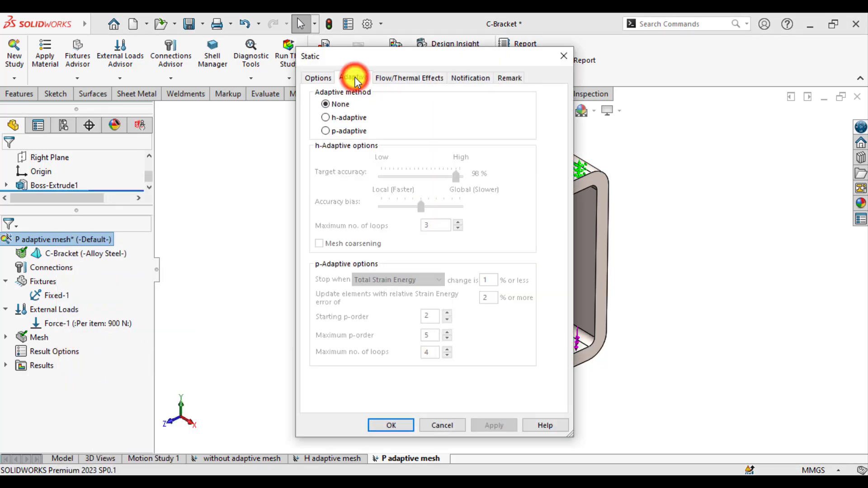
left_click(330, 132)
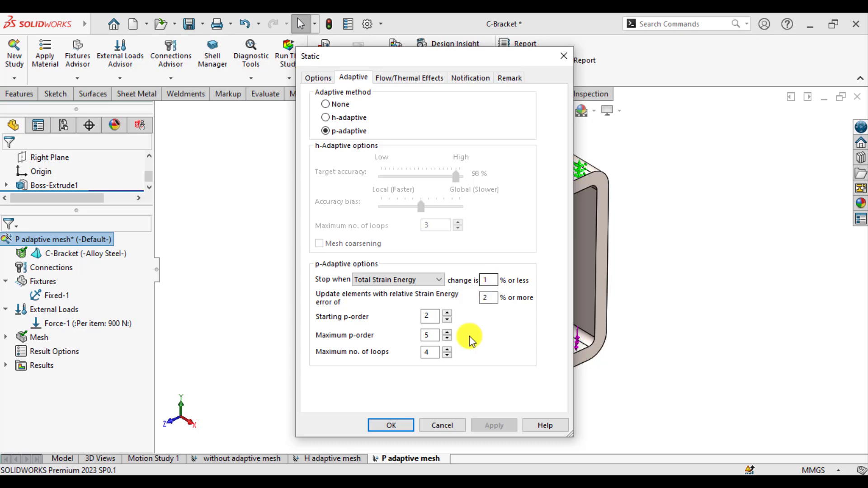
left_click(392, 425)
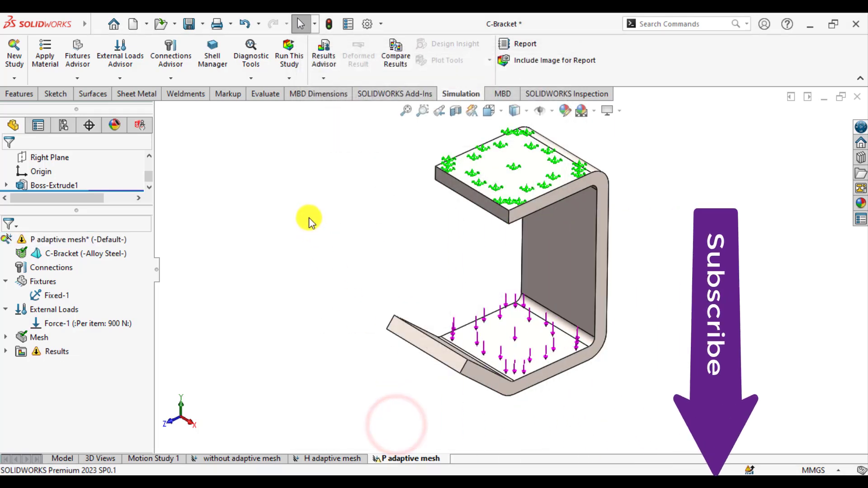
Step: Run the P adaptive mesh study, choosing to continue despite the Jacobian ratio limit
left_click(292, 61)
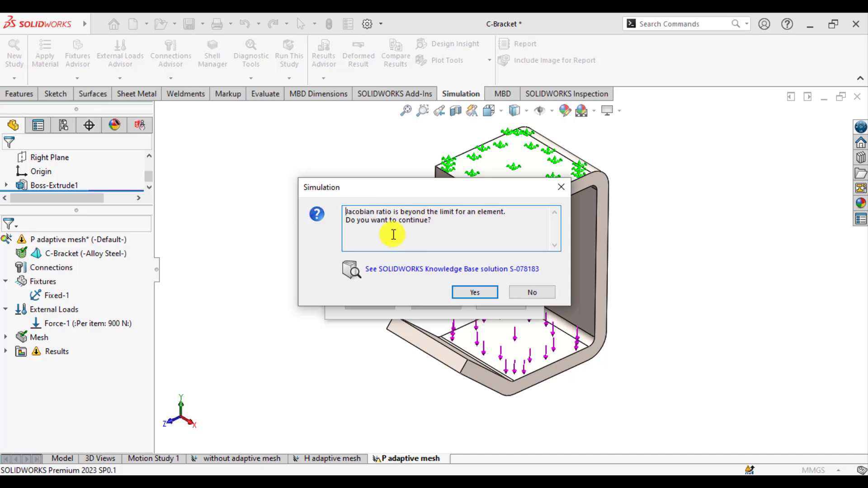
left_click(470, 293)
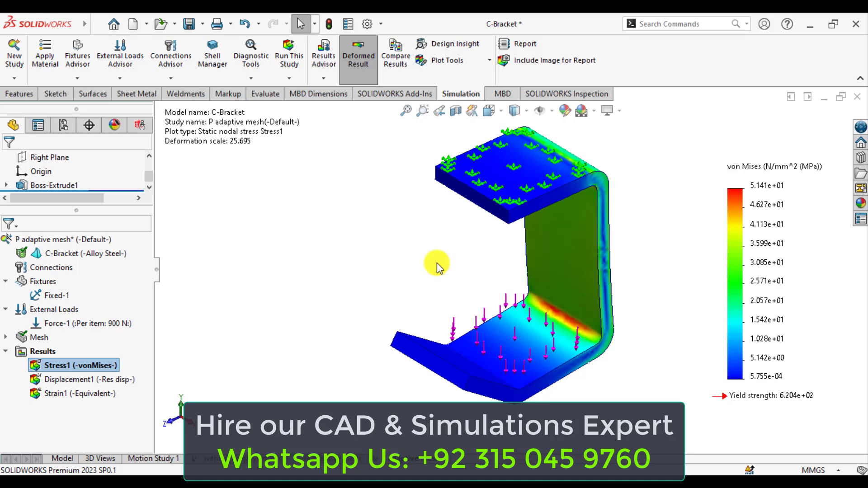
left_click(398, 259)
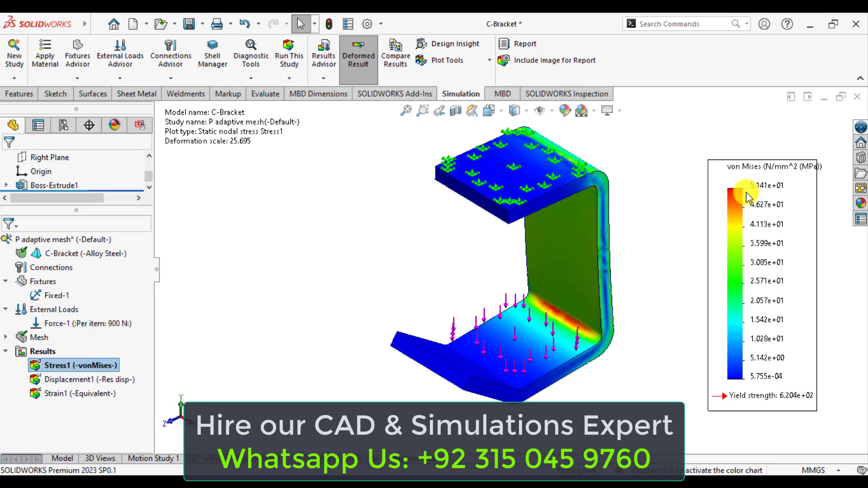
left_click(380, 256)
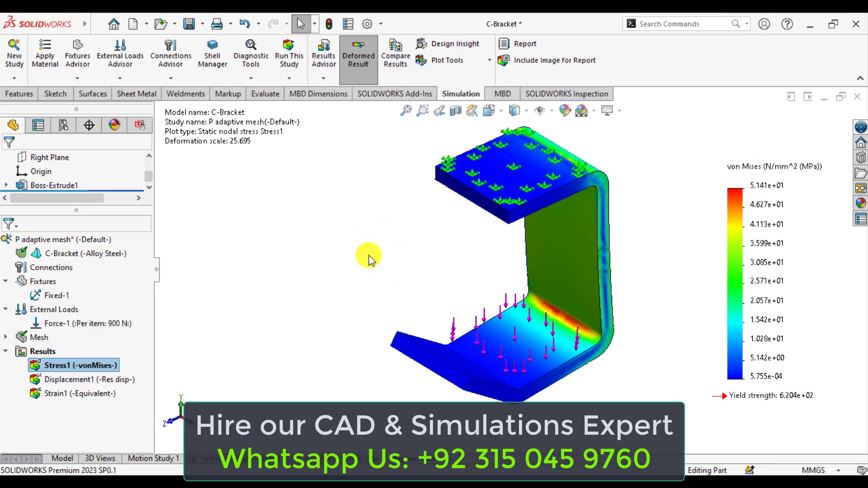
Step: Display the mesh quality plot of the P adaptive mesh study and inspect the bracket's mesh
left_click(7, 337)
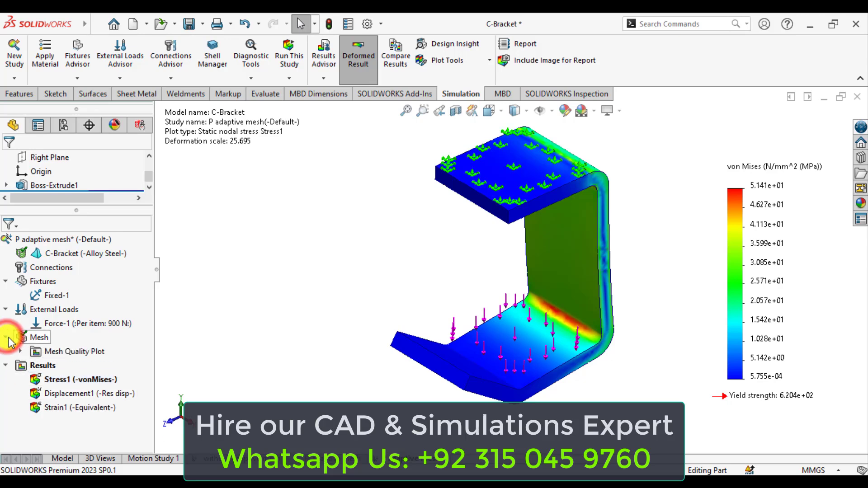
left_click(20, 351)
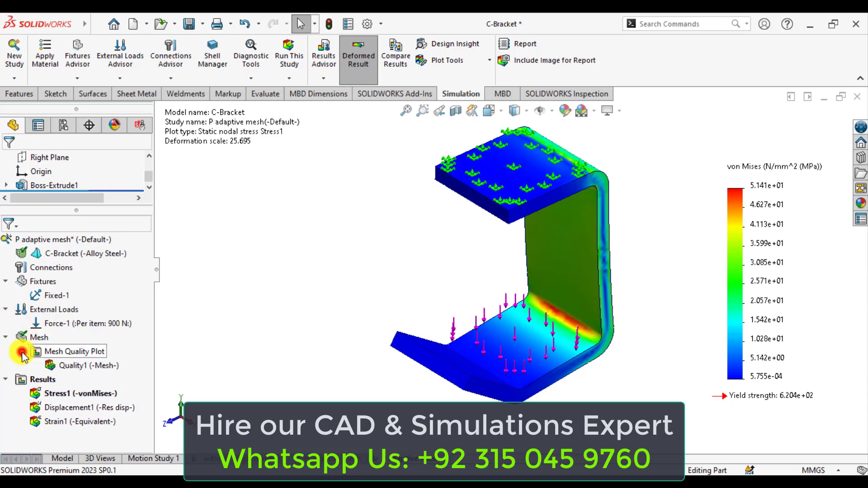
double_click(53, 365)
mouse_move(391, 282)
middle_mouse_down()
mouse_move(360, 270)
mouse_move(369, 330)
mouse_move(413, 235)
mouse_move(428, 268)
mouse_move(399, 281)
middle_mouse_up()
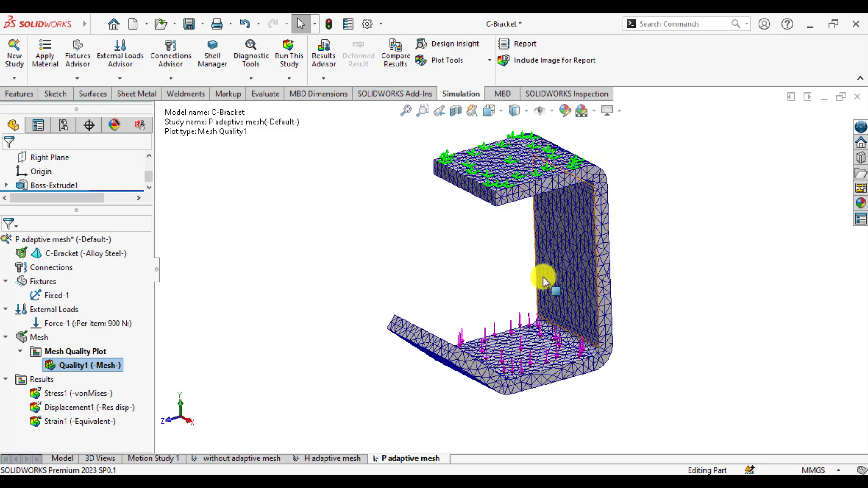
Step: Switch to the H adaptive mesh study and display its mesh quality plot
left_click(318, 459)
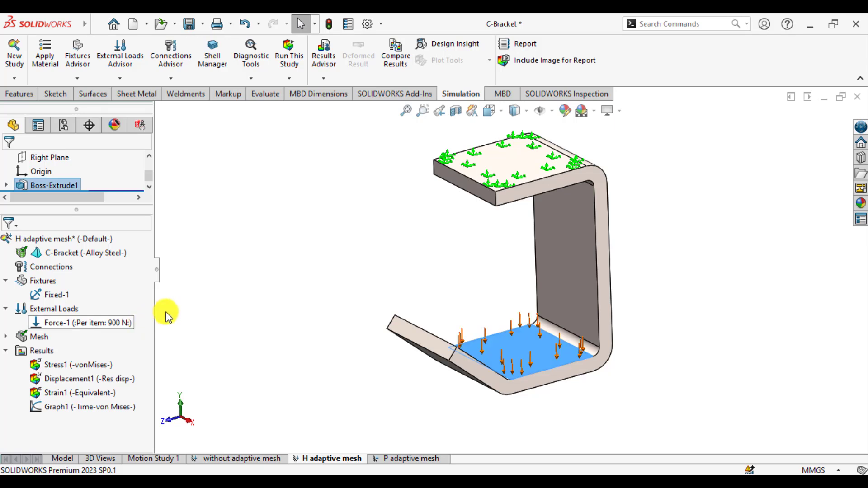
left_click(6, 337)
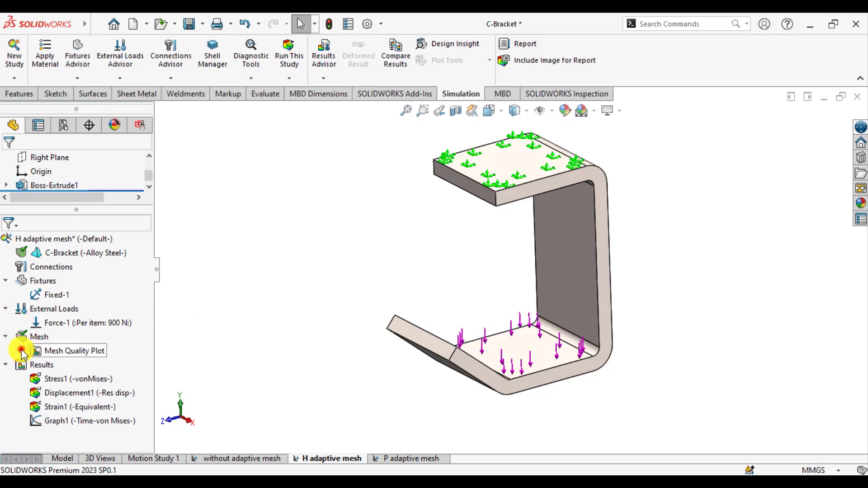
left_click(20, 351)
double_click(84, 365)
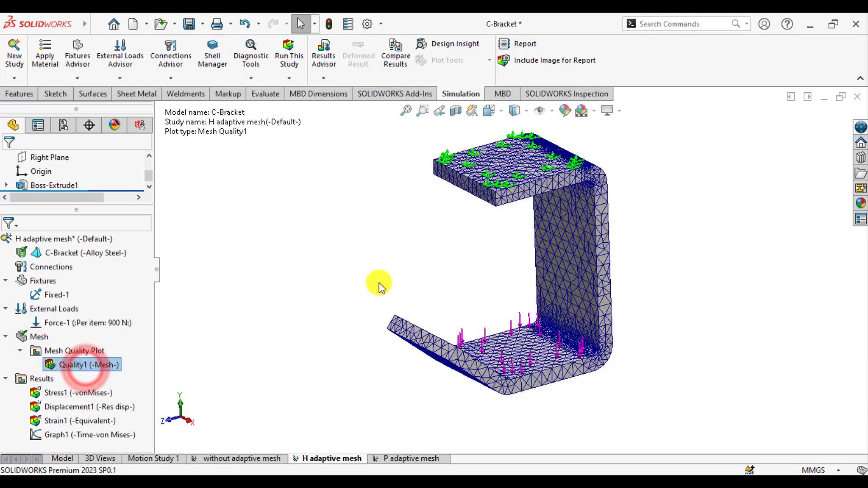
Step: Examine the h-adaptive mesh density along the bracket's lower inner bend compared with the surrounding faces
middle_click_drag(383, 274, 401, 273)
scroll(402, 275, "up", 1)
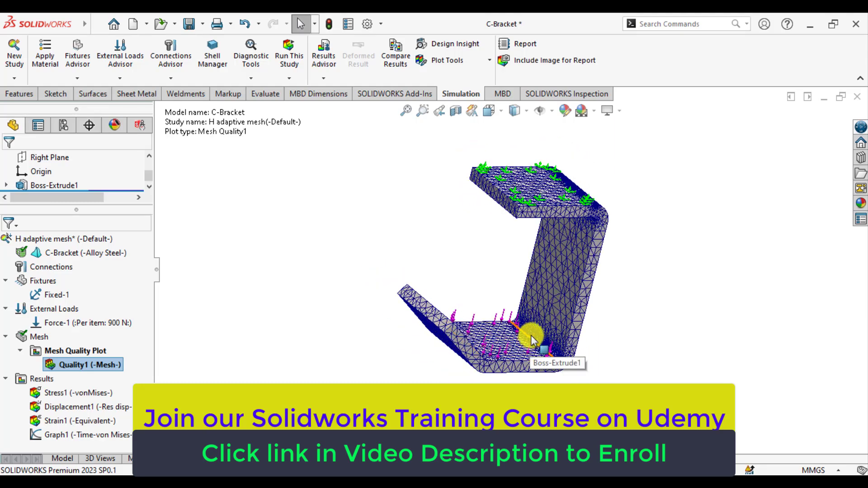
scroll(533, 338, "down", 6)
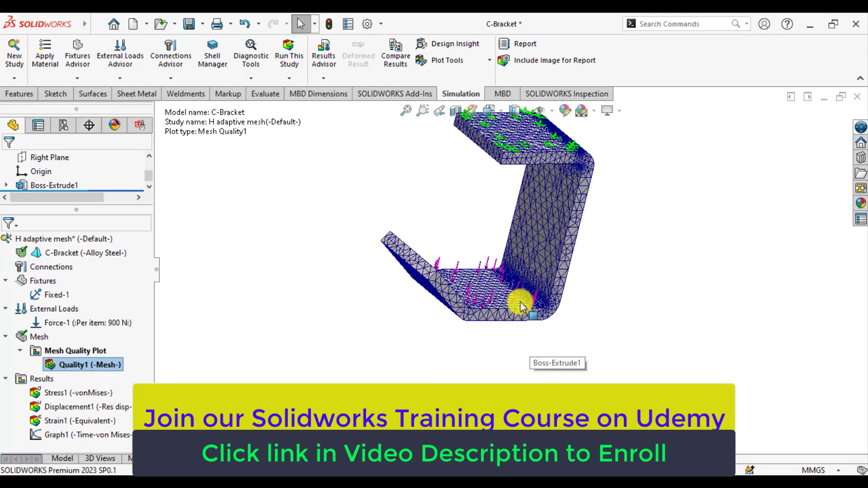
scroll(517, 271, "down", 2)
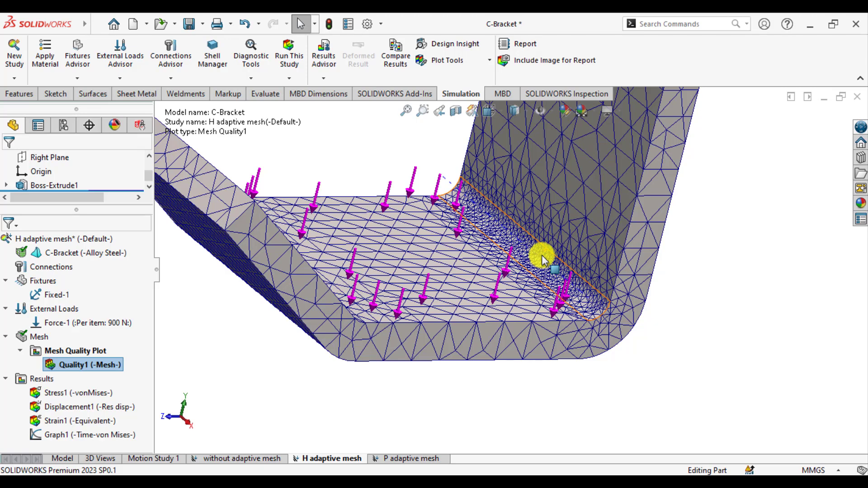
scroll(542, 256, "up", 2)
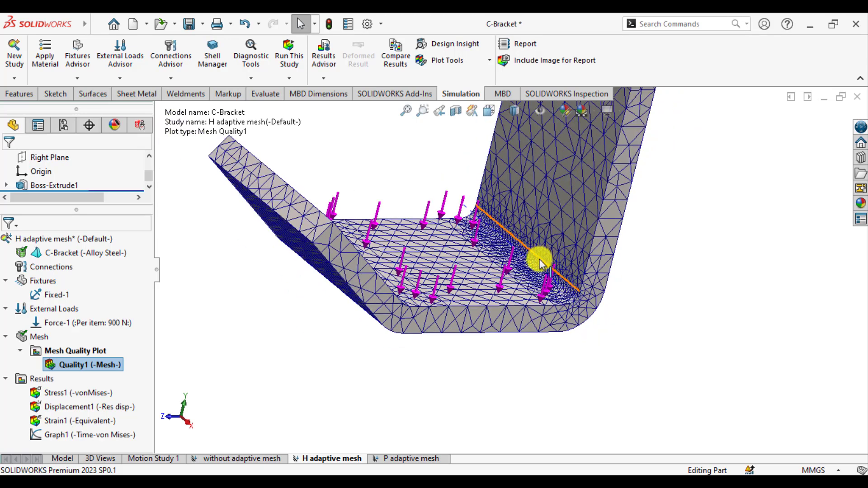
scroll(508, 304, "up", 2)
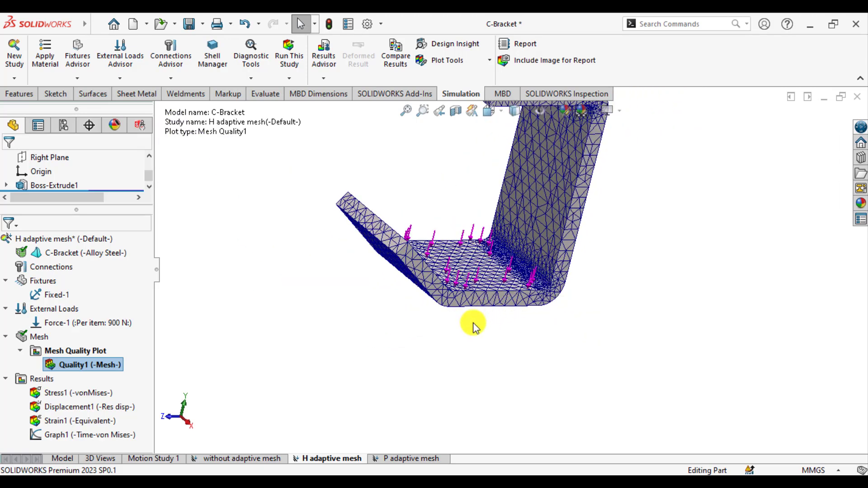
scroll(472, 325, "up", 4)
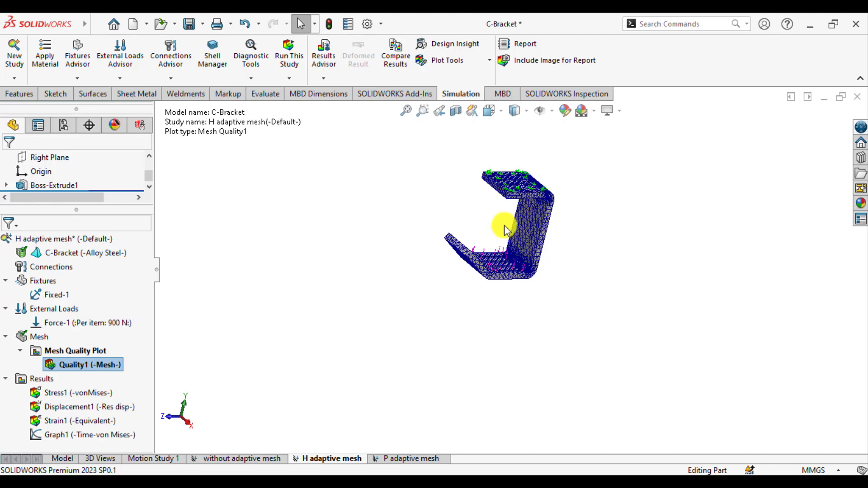
scroll(505, 229, "down", 5)
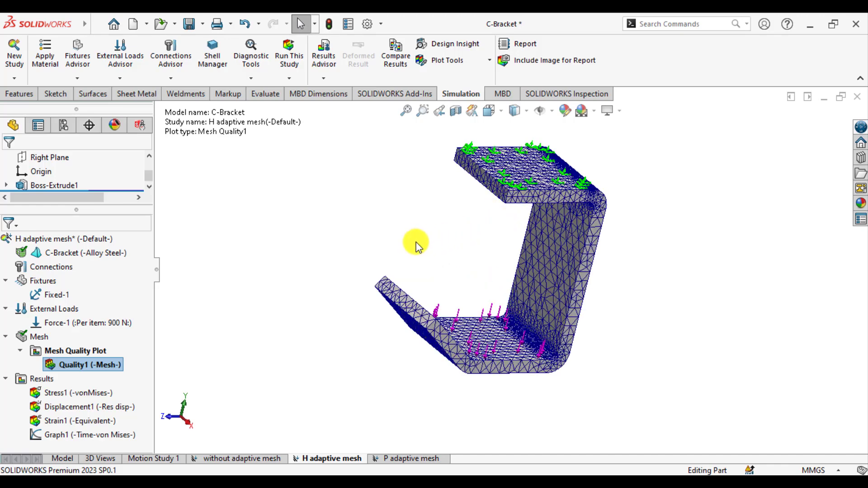
left_click(397, 241)
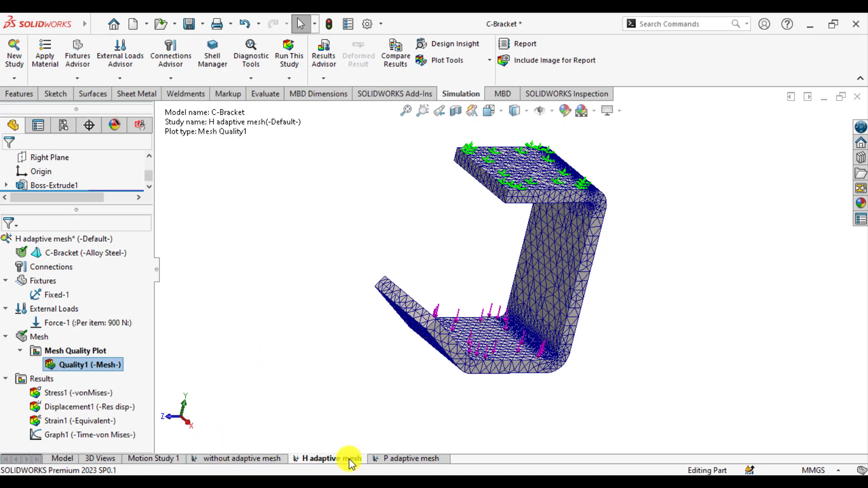
Step: Start a results comparison from the H adaptive mesh study, covering all studies in this configuration
right_click(39, 381)
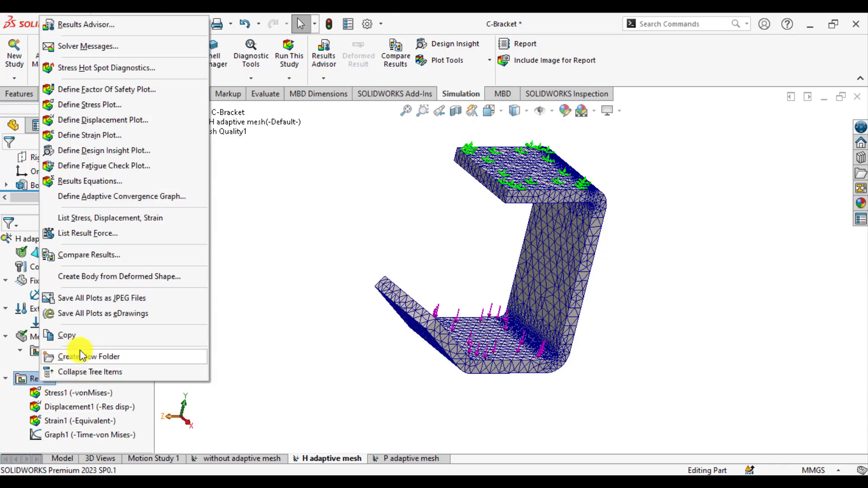
left_click(70, 256)
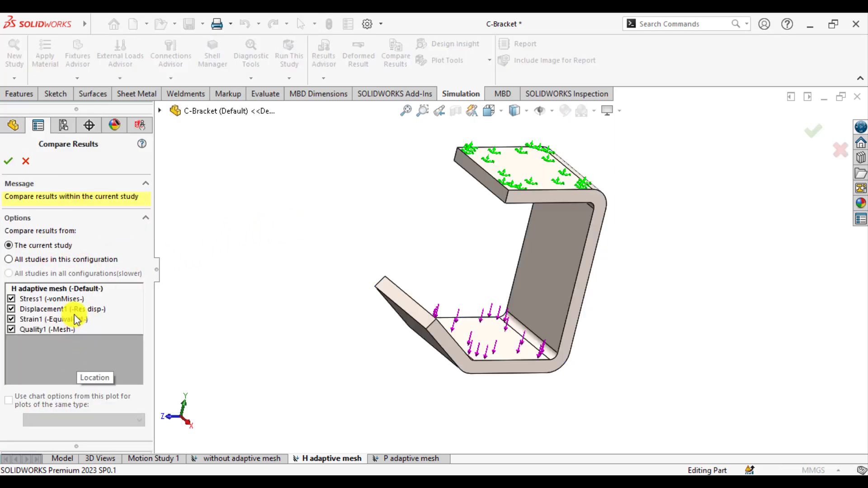
left_click(13, 260)
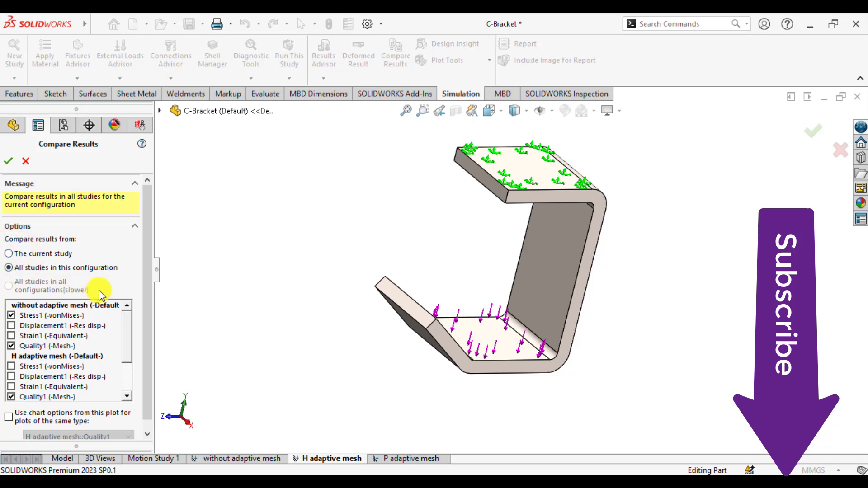
Step: For the study without adaptive mesh, keep the von Mises stress plot in the comparison and exclude the mesh quality plot
left_click_drag(149, 286, 150, 296)
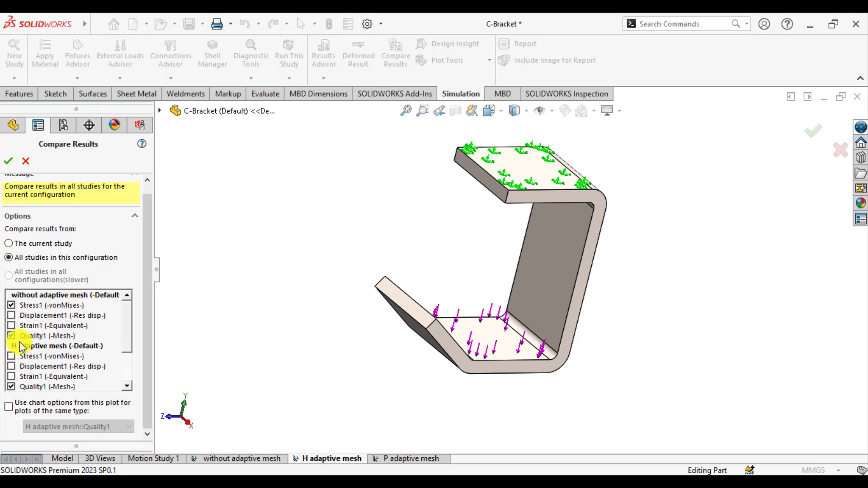
left_click(14, 308)
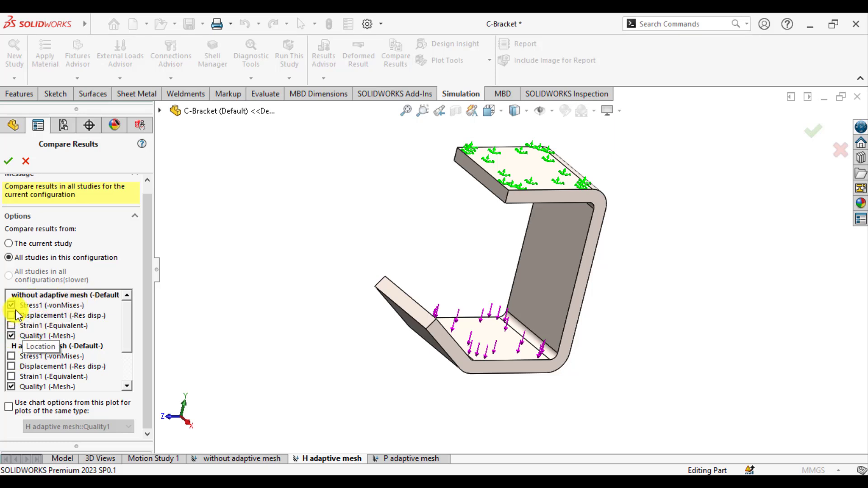
left_click(11, 338)
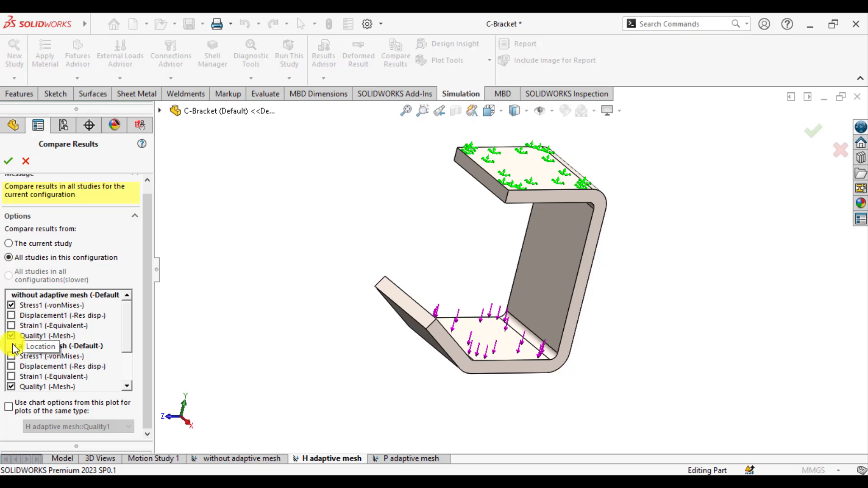
left_click(11, 337)
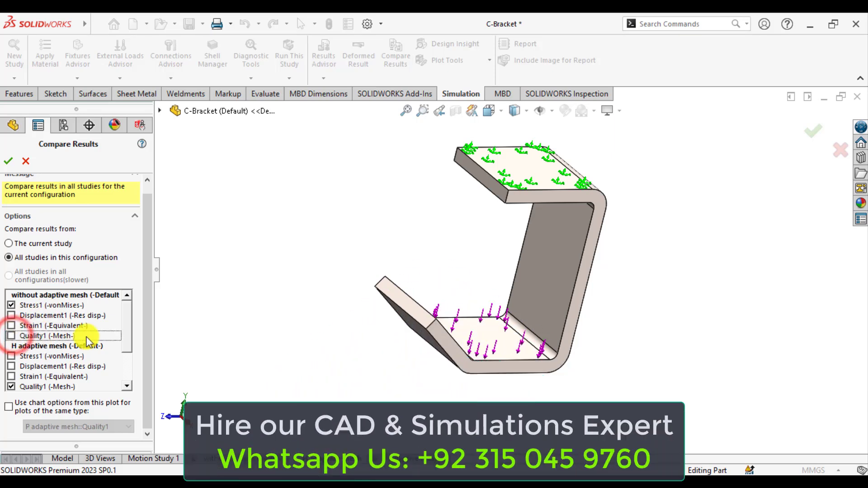
Step: For the H adaptive mesh study, include the von Mises stress plot in the comparison and exclude the mesh quality plot
left_click(130, 339)
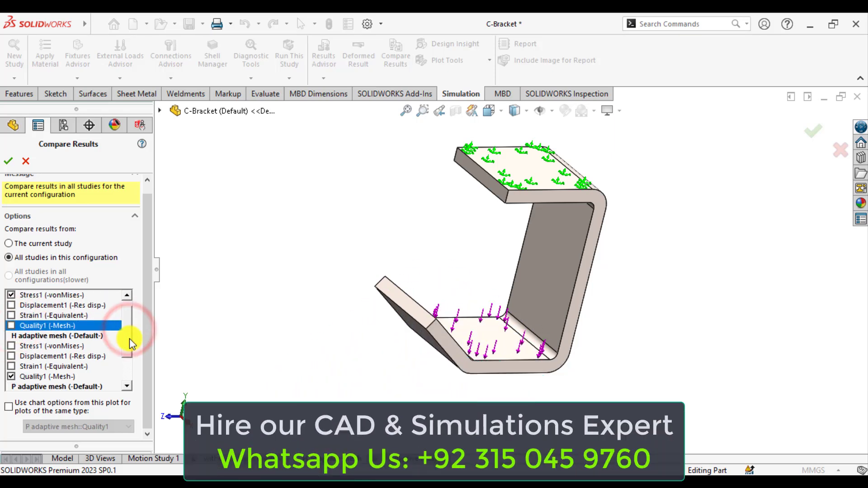
left_click(130, 355)
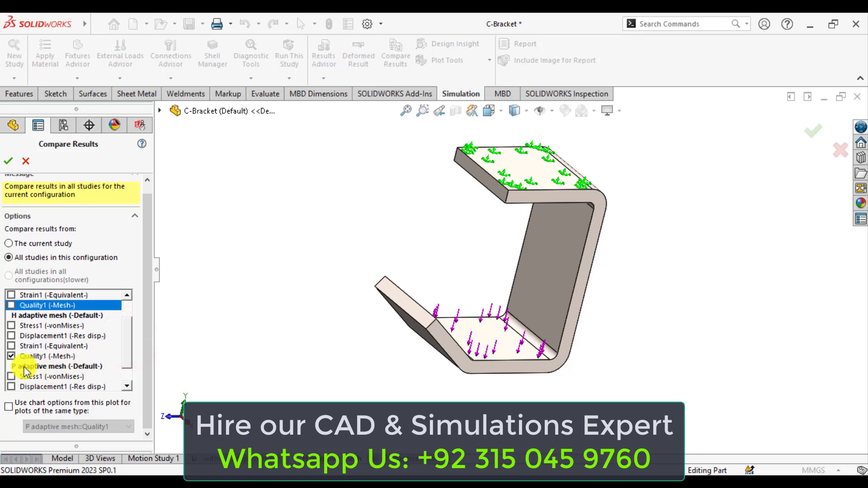
left_click(11, 326)
left_click(11, 357)
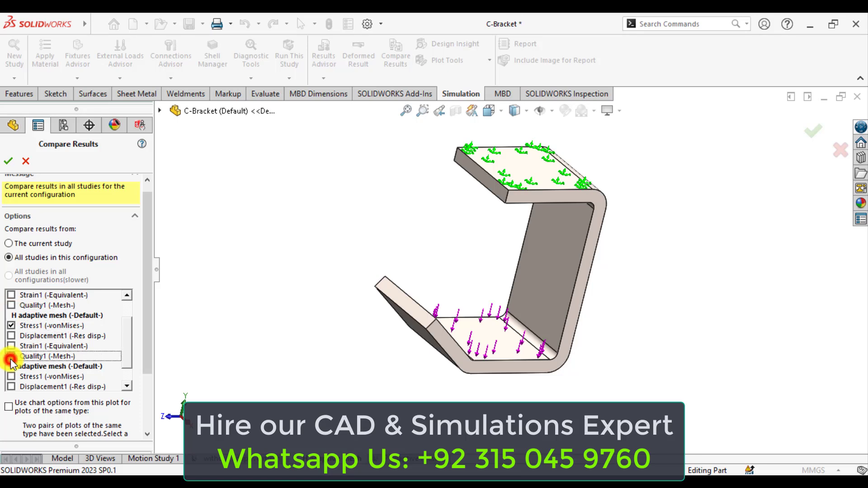
left_click(11, 357)
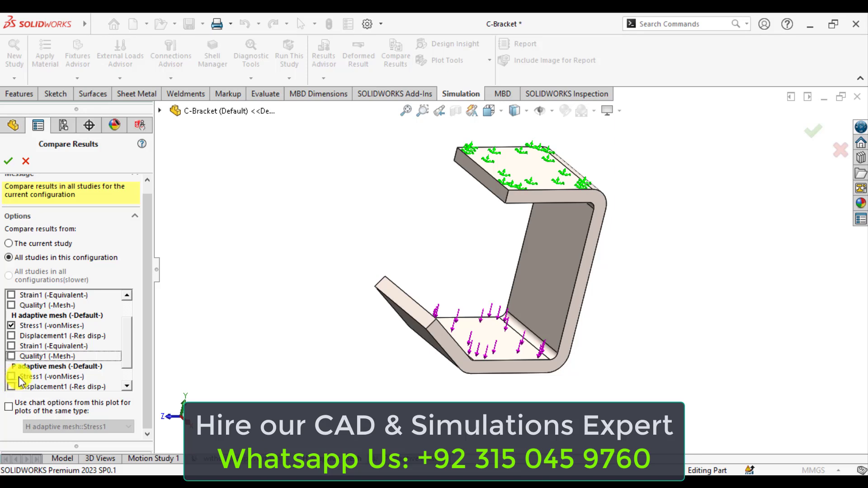
Step: For the P adaptive mesh study, include the von Mises stress plot in the comparison and exclude the mesh quality plot
left_click(12, 378)
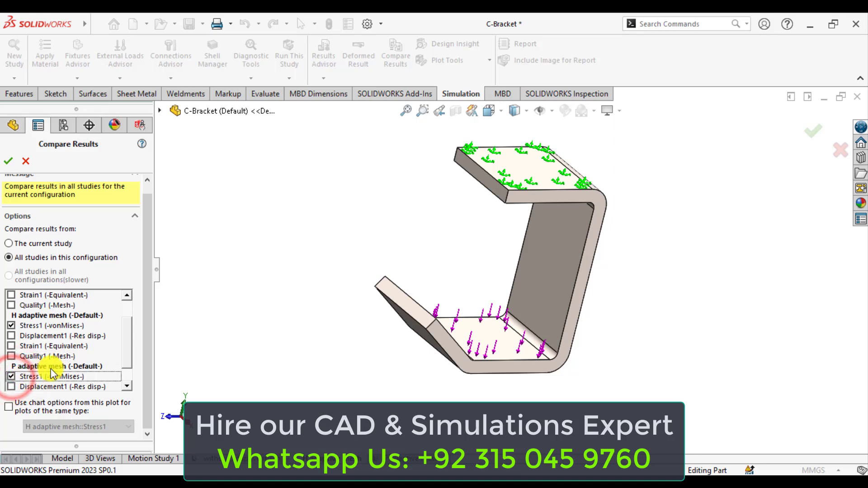
left_click(127, 387)
left_click(127, 386)
left_click(127, 387)
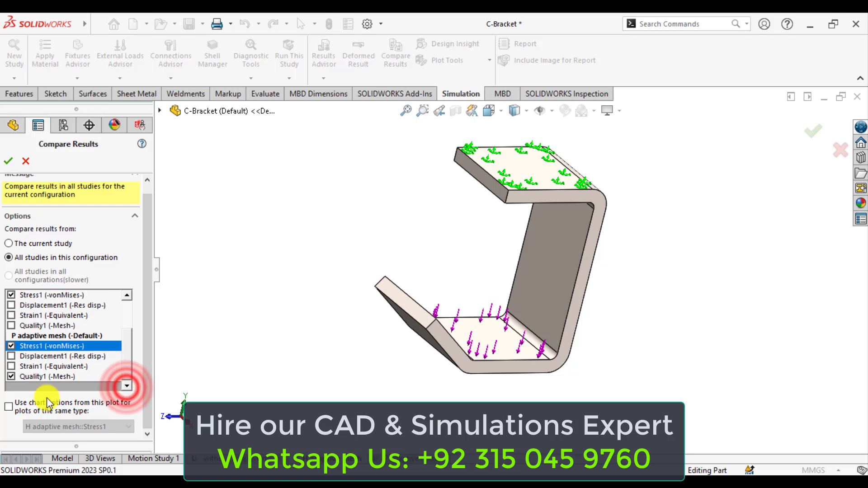
left_click(11, 378)
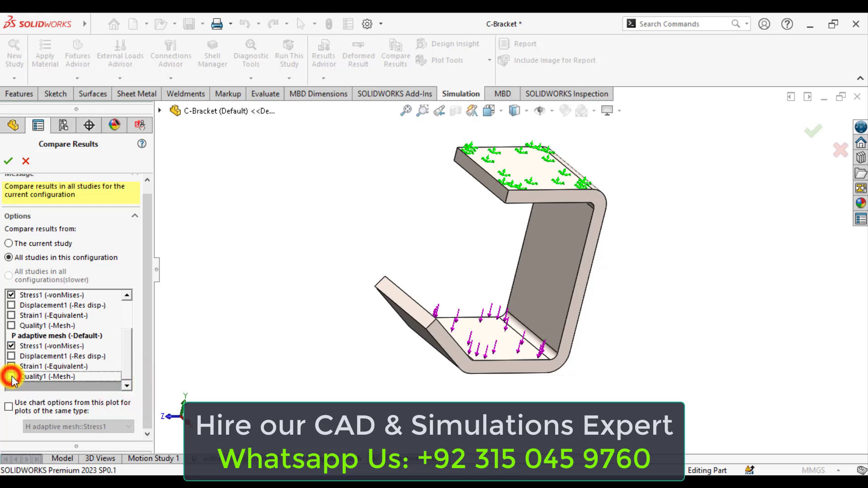
Step: Review the plots selected for all three studies and generate the von Mises stress comparison
left_click(127, 296)
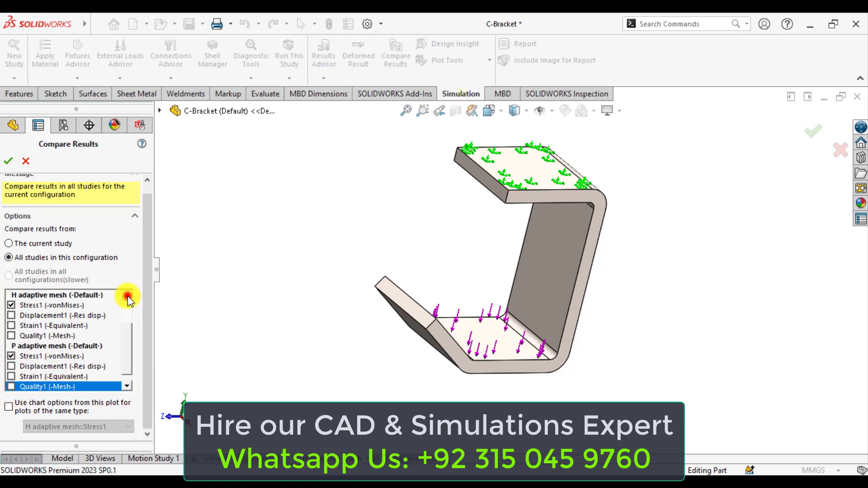
left_click(128, 296)
left_click(128, 296)
left_click(127, 296)
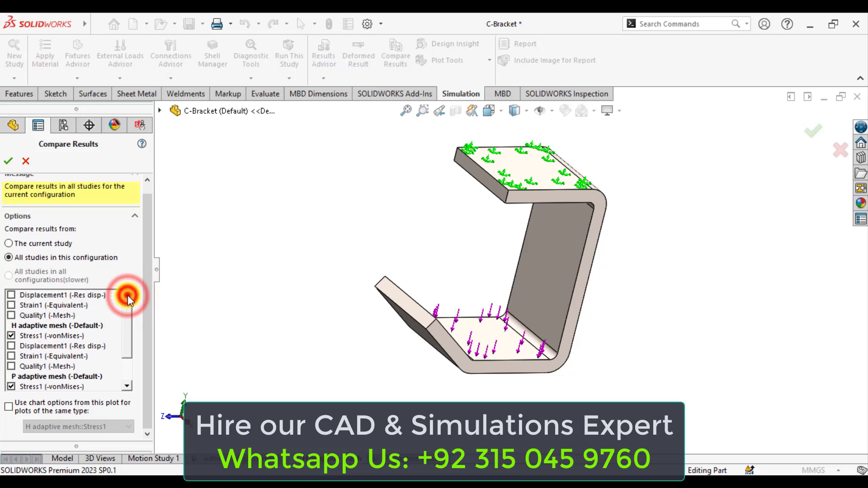
left_click(128, 295)
left_click(128, 296)
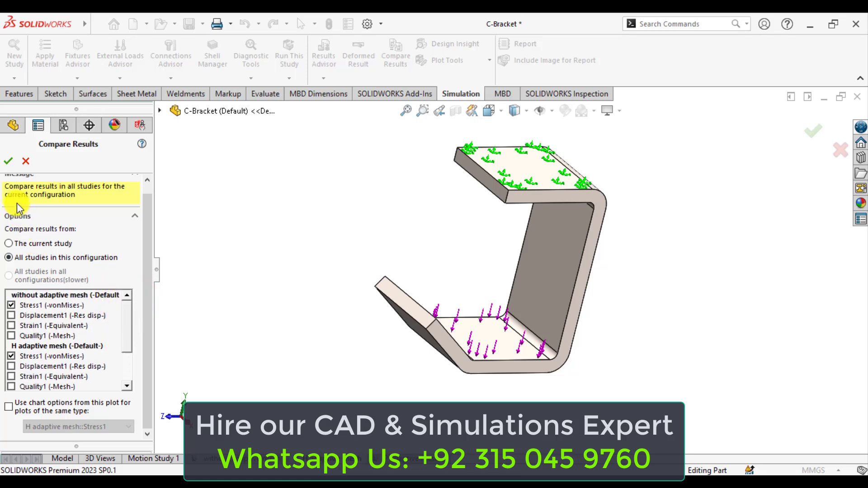
left_click(8, 161)
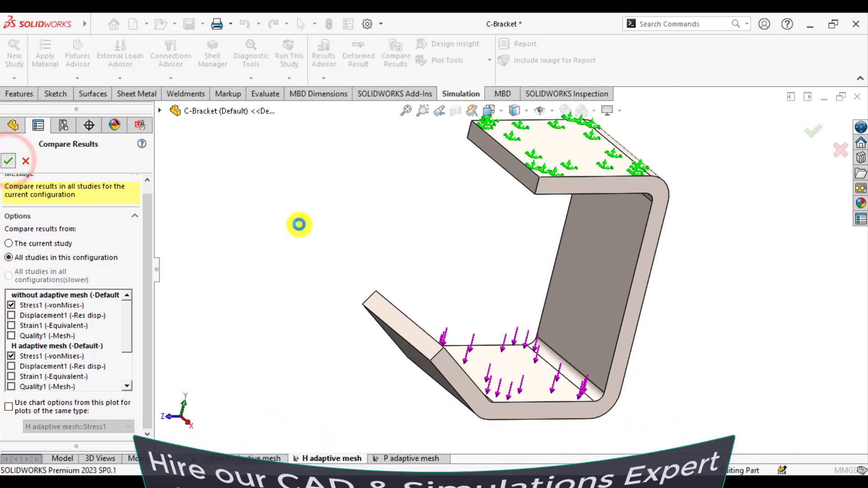